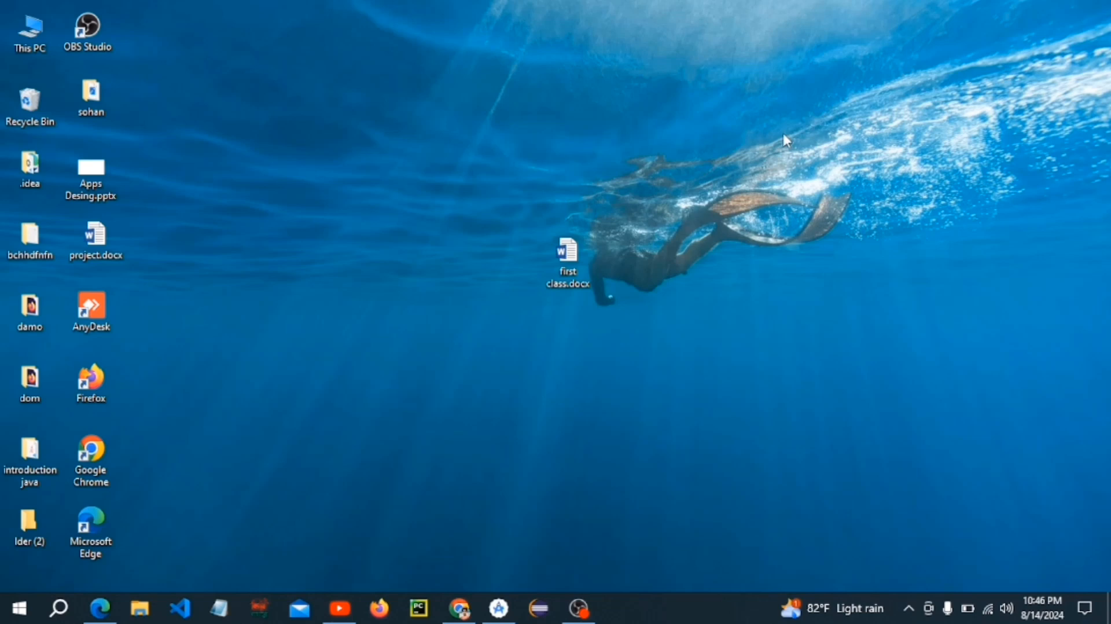
Open the document first class.docx from the desktop and place the cursor at the end of its text line
{"action": "right_click", "coordinate": [581, 263]}
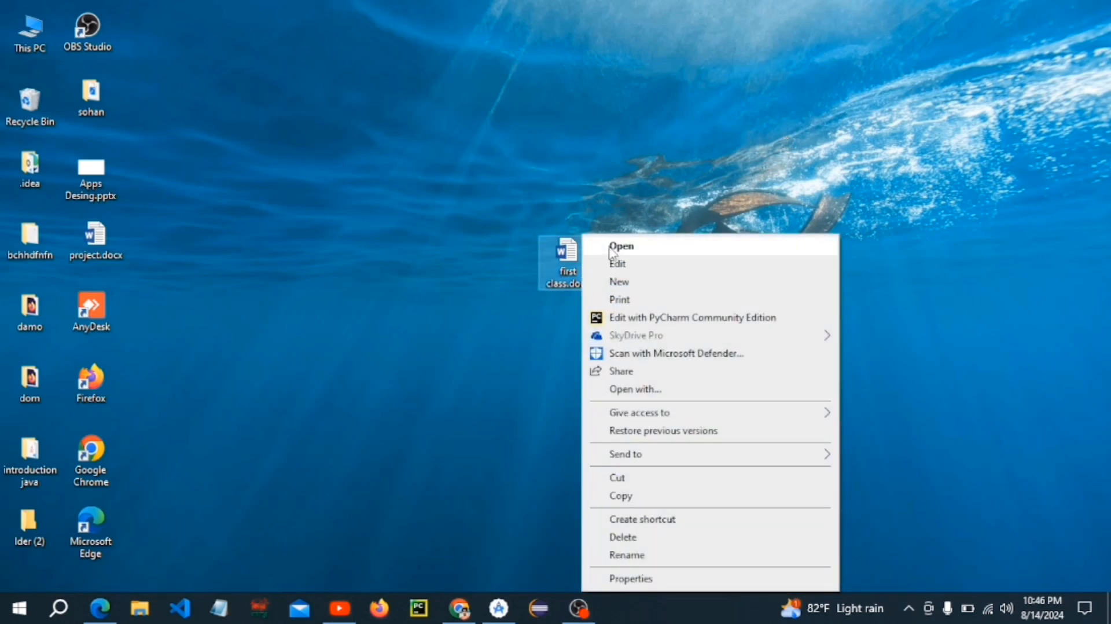
{"action": "left_click", "coordinate": [612, 252]}
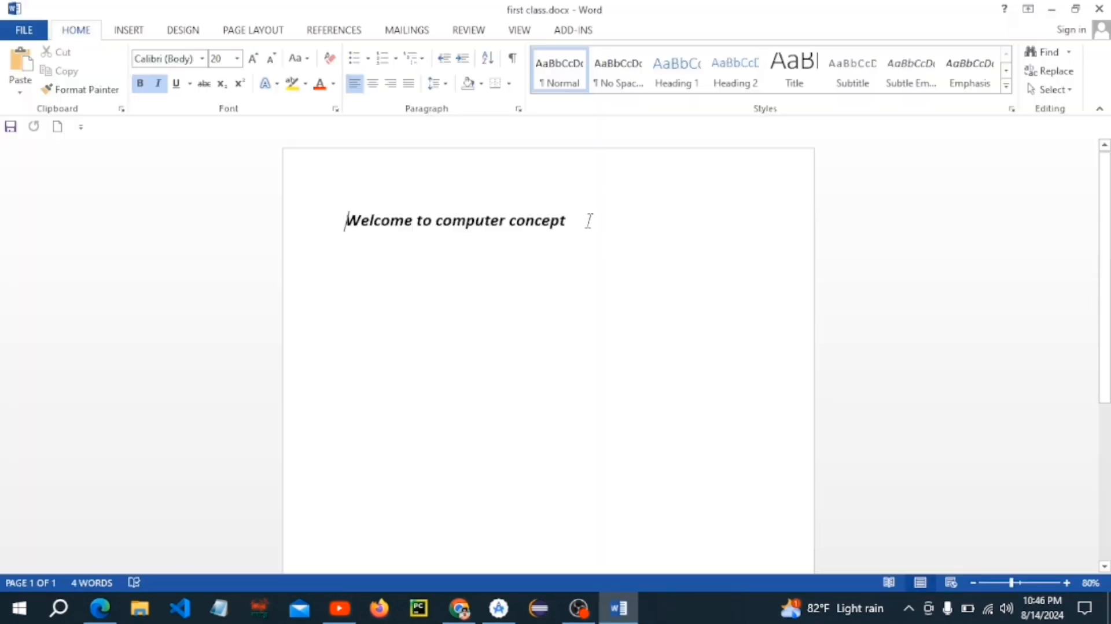
{"action": "left_click", "coordinate": [591, 223]}
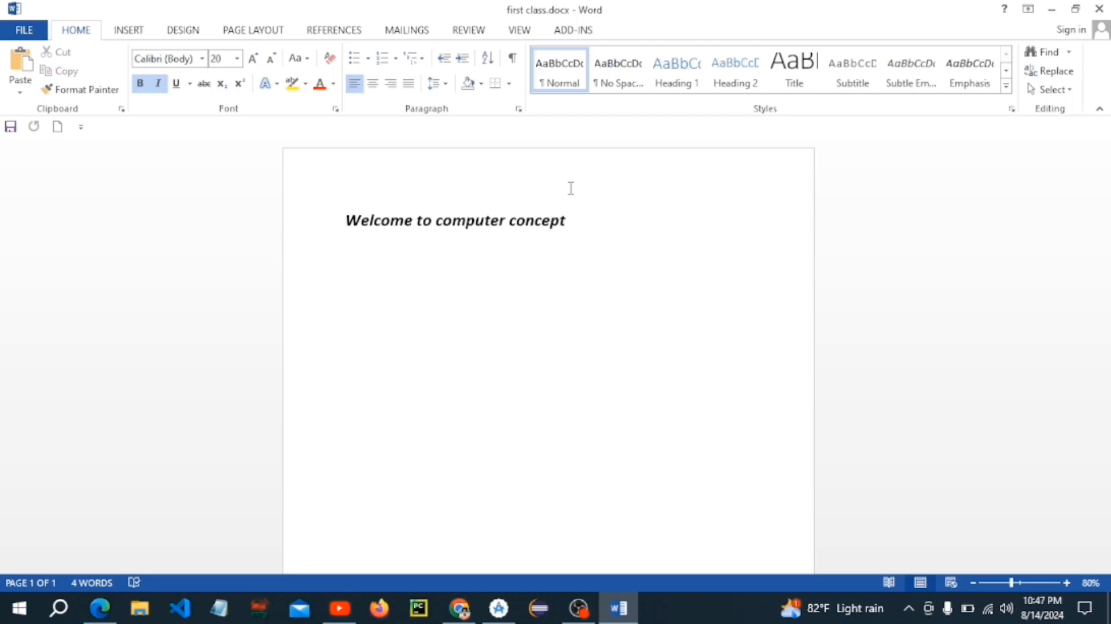
Copy all the text in the document and paste a duplicate below the original line
{"action": "key", "text": "ctrl+a"}
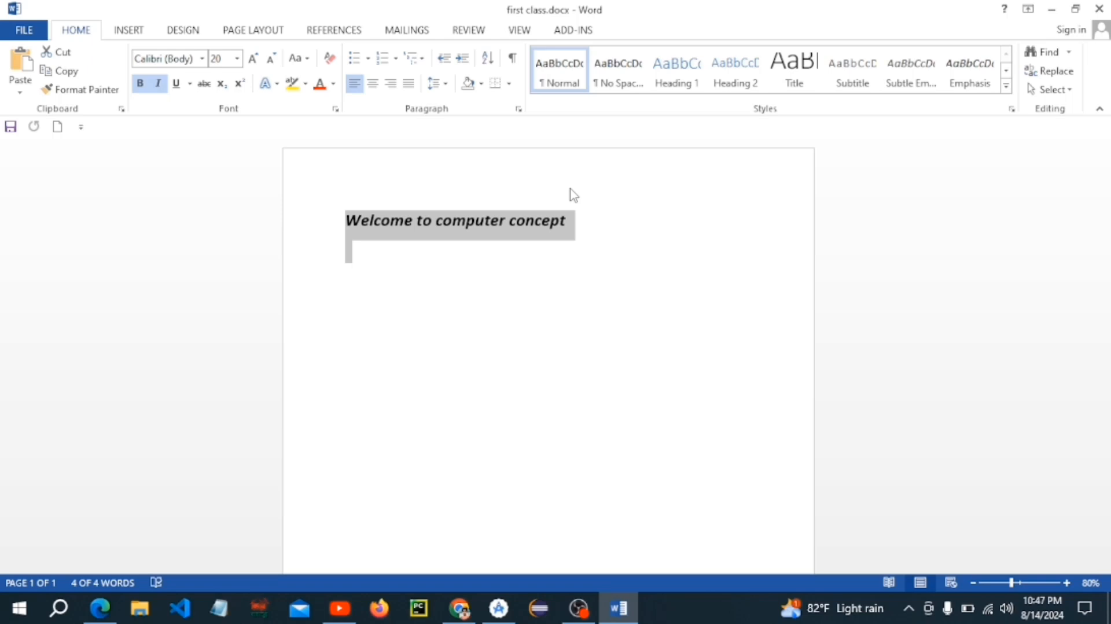
{"action": "key", "text": "ctrl+c"}
{"action": "key", "text": "Right"}
{"action": "key", "text": "ctrl+v"}
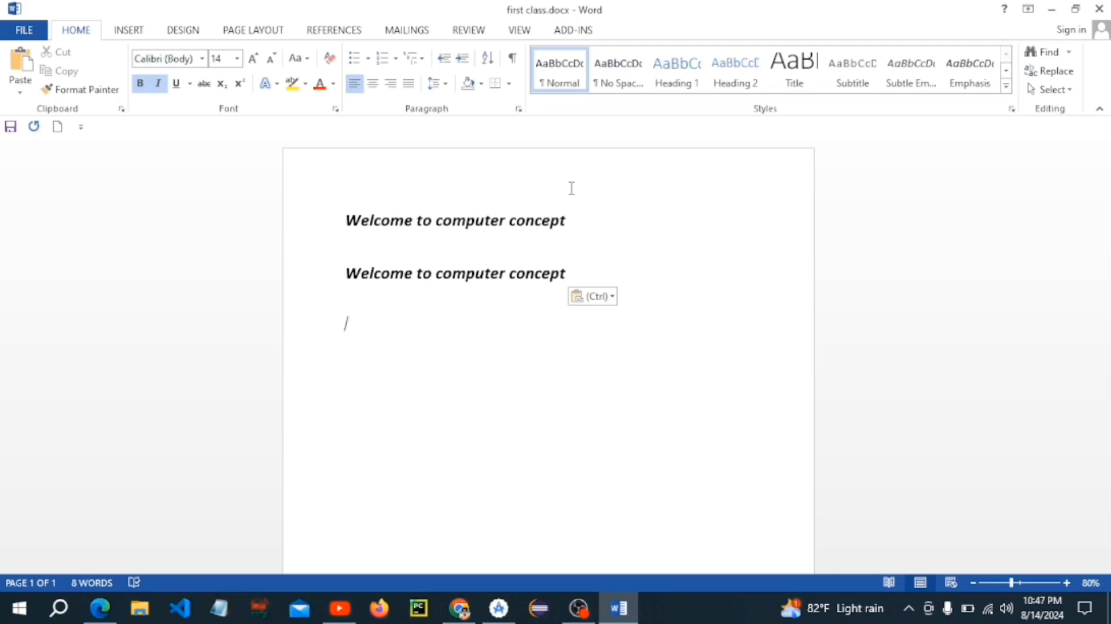
Delete all the text in the document, undo the deletion and clear the selection
{"action": "key", "text": "ctrl+a"}
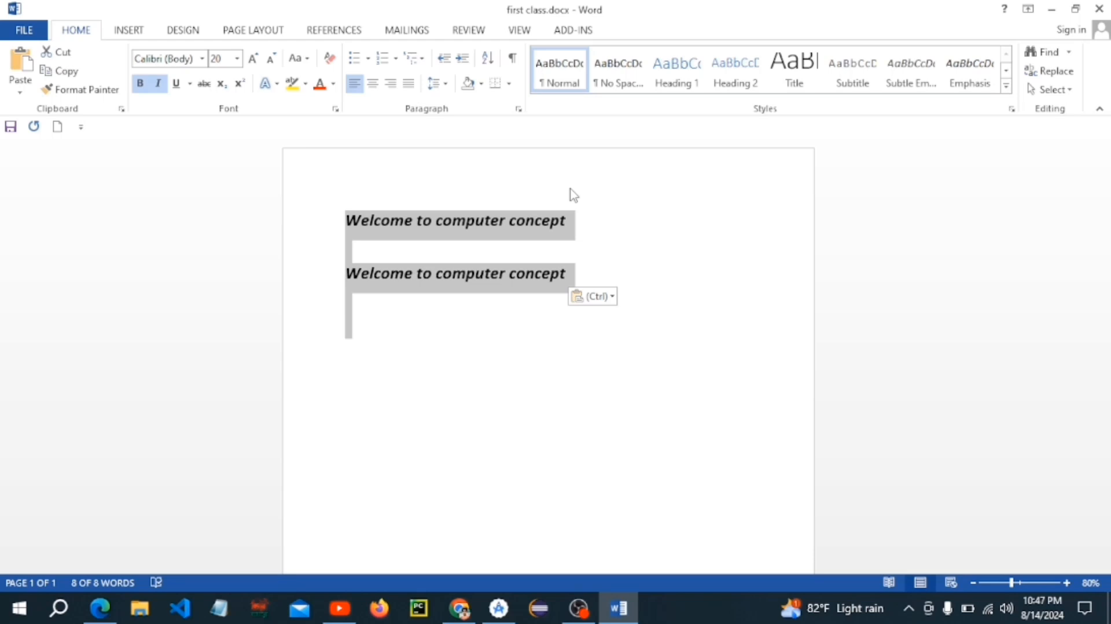
{"action": "key", "text": "Delete"}
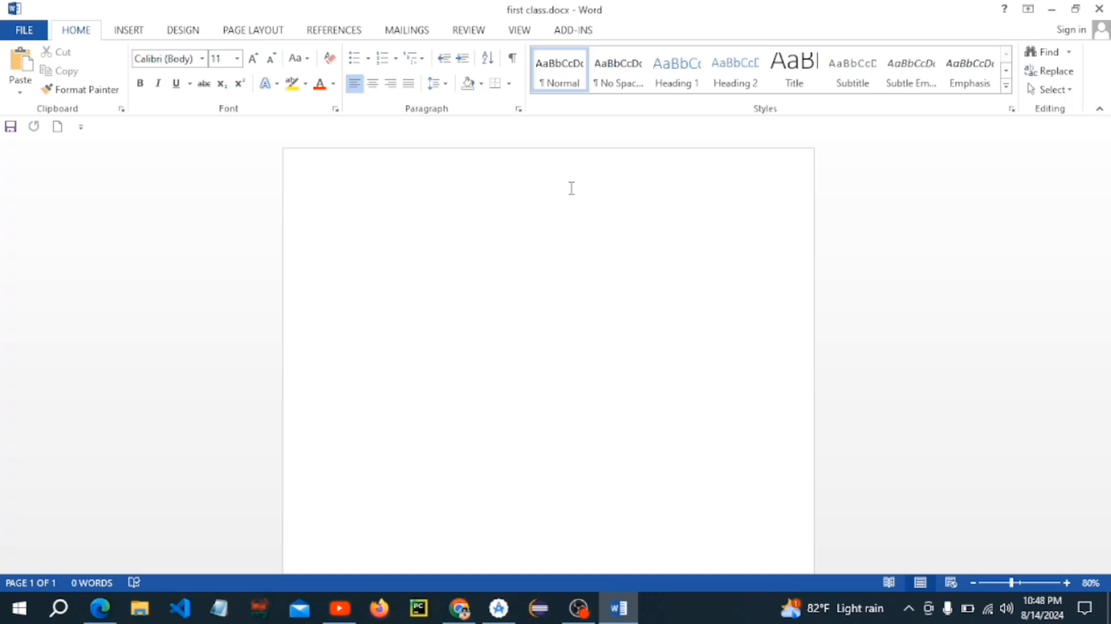
{"action": "key", "text": "ctrl+z"}
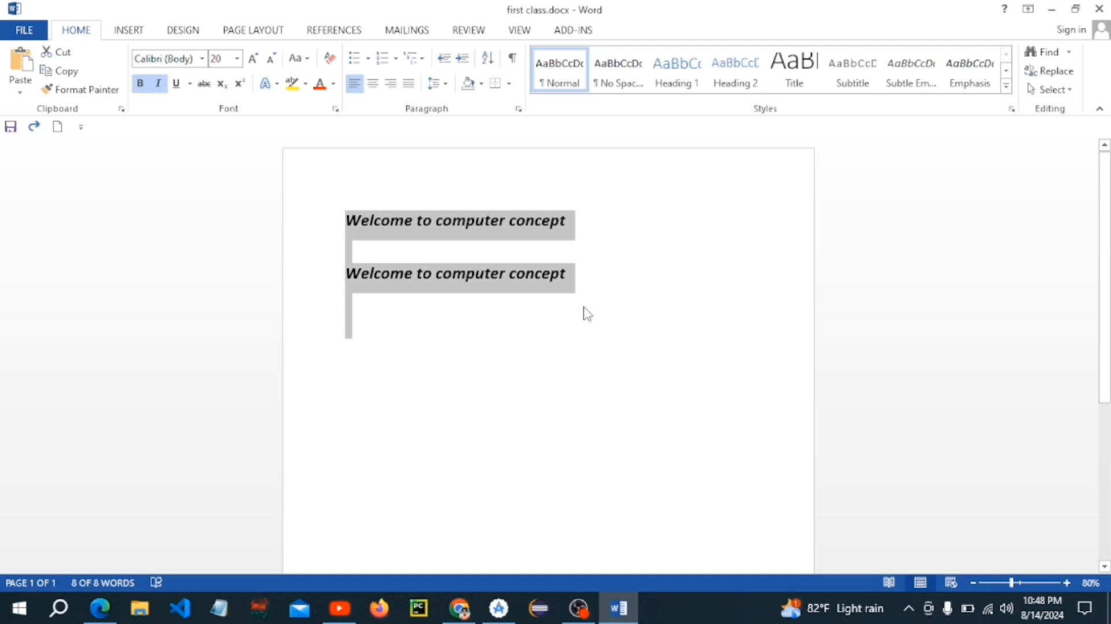
{"action": "left_click", "coordinate": [609, 284]}
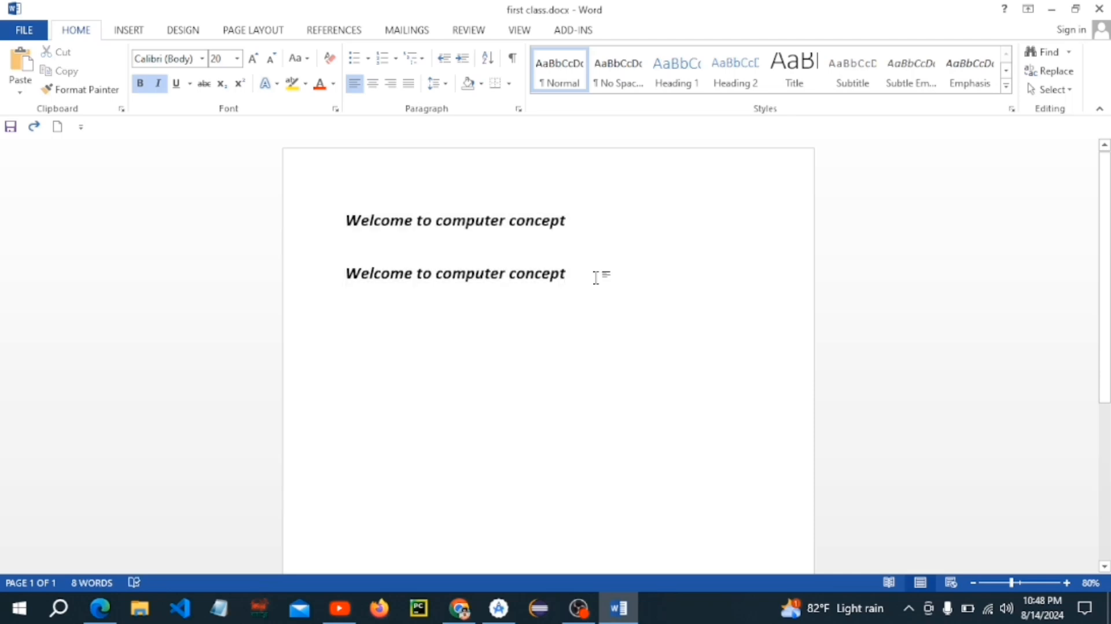
Delete the duplicated second "Welcome to computer concept" line
{"action": "left_click_drag", "start_coordinate": [595, 277], "coordinate": [363, 336]}
{"action": "left_click", "coordinate": [635, 195]}
{"action": "left_click_drag", "start_coordinate": [568, 273], "coordinate": [346, 292]}
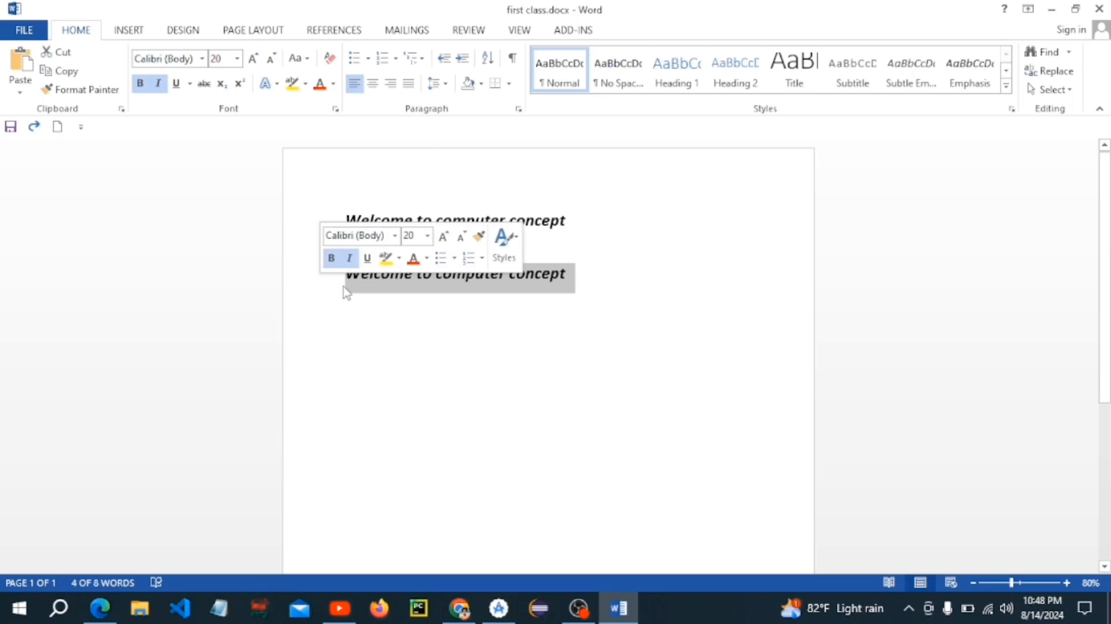
{"action": "key", "text": "Delete"}
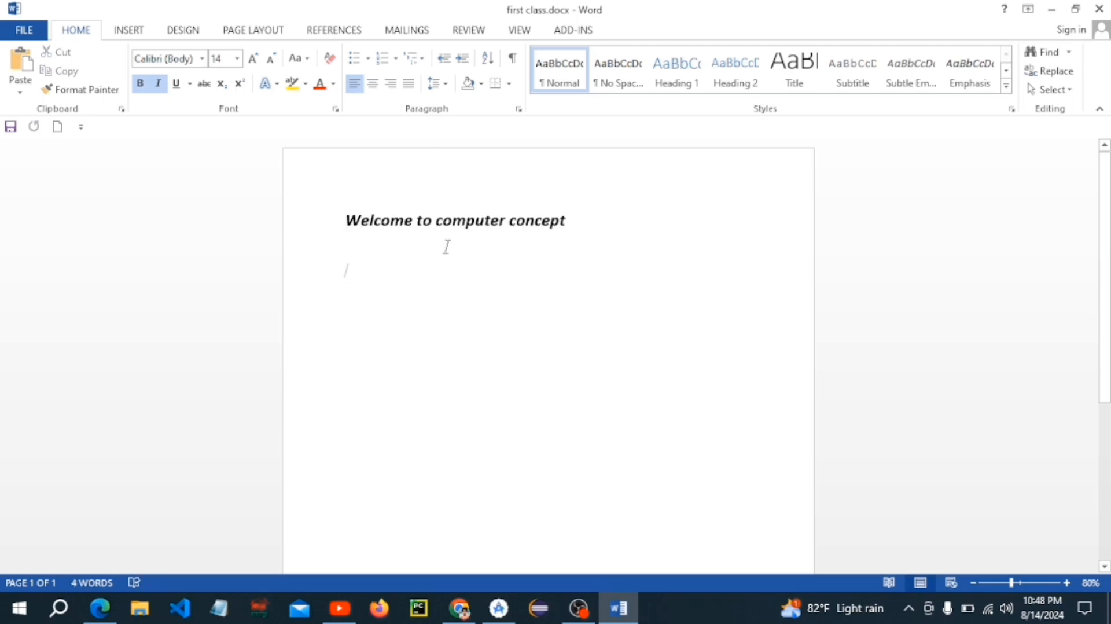
Turn off bold and italic at the cursor position after "Welcome to computer concept"
{"action": "left_click", "coordinate": [572, 223]}
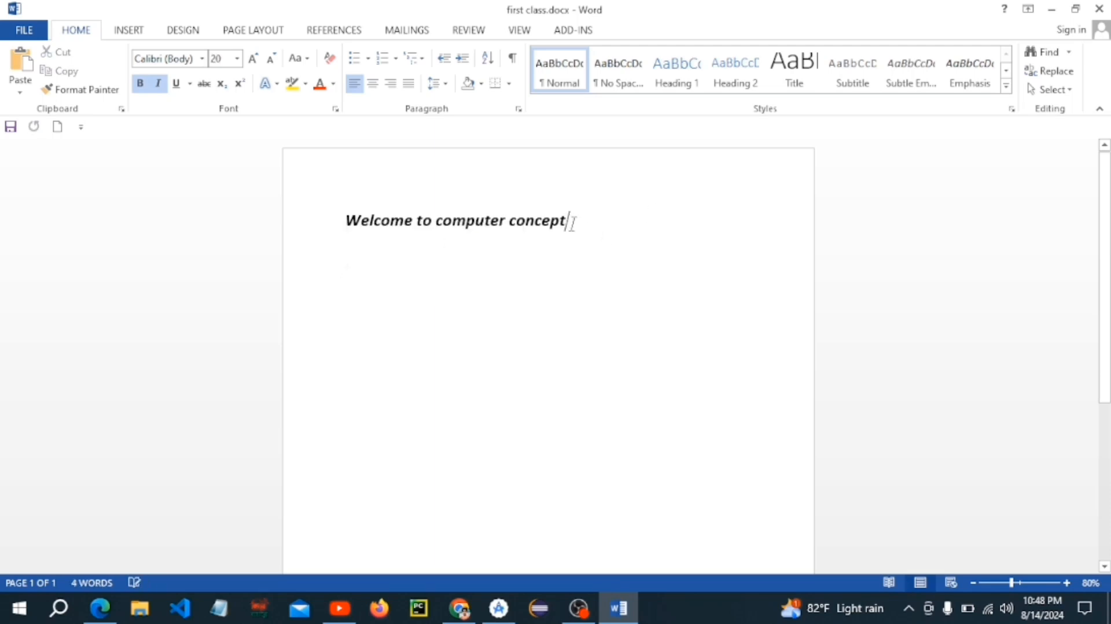
{"action": "left_click", "coordinate": [140, 84]}
{"action": "left_click", "coordinate": [158, 84]}
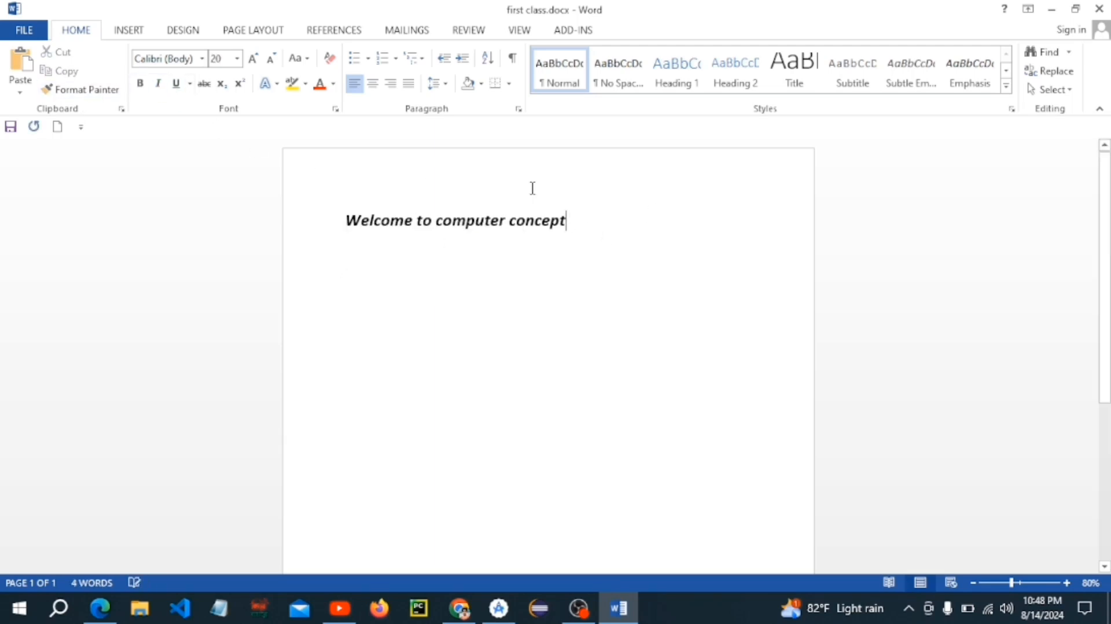
{"action": "left_click", "coordinate": [594, 222]}
Select all the text, remove its bold formatting and apply bold again
{"action": "key", "text": "ctrl+a"}
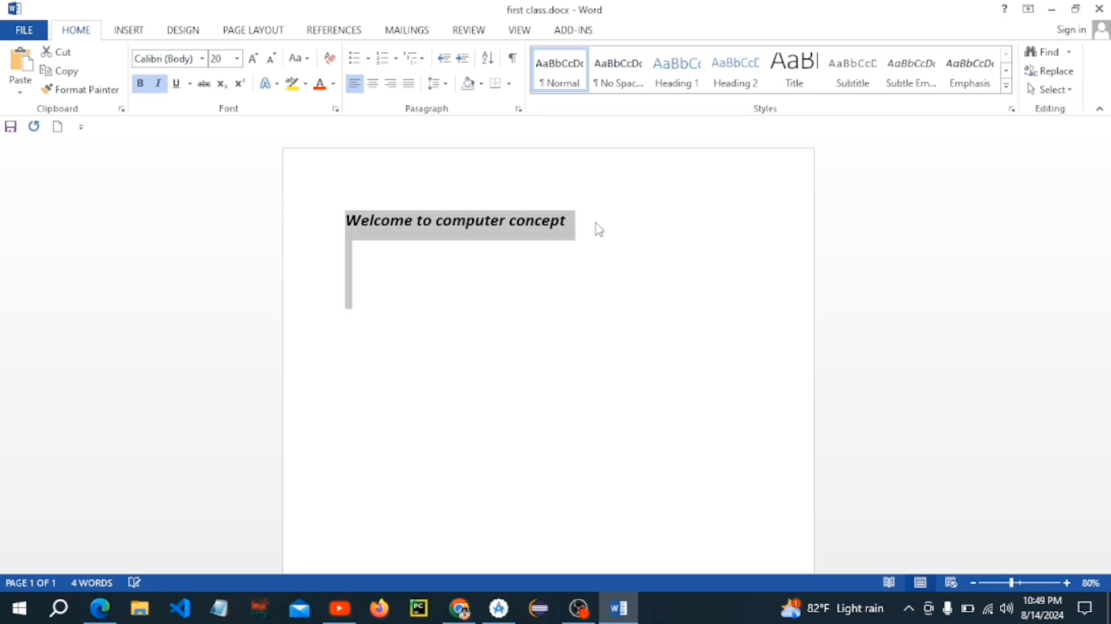
{"action": "key", "text": "ctrl+b"}
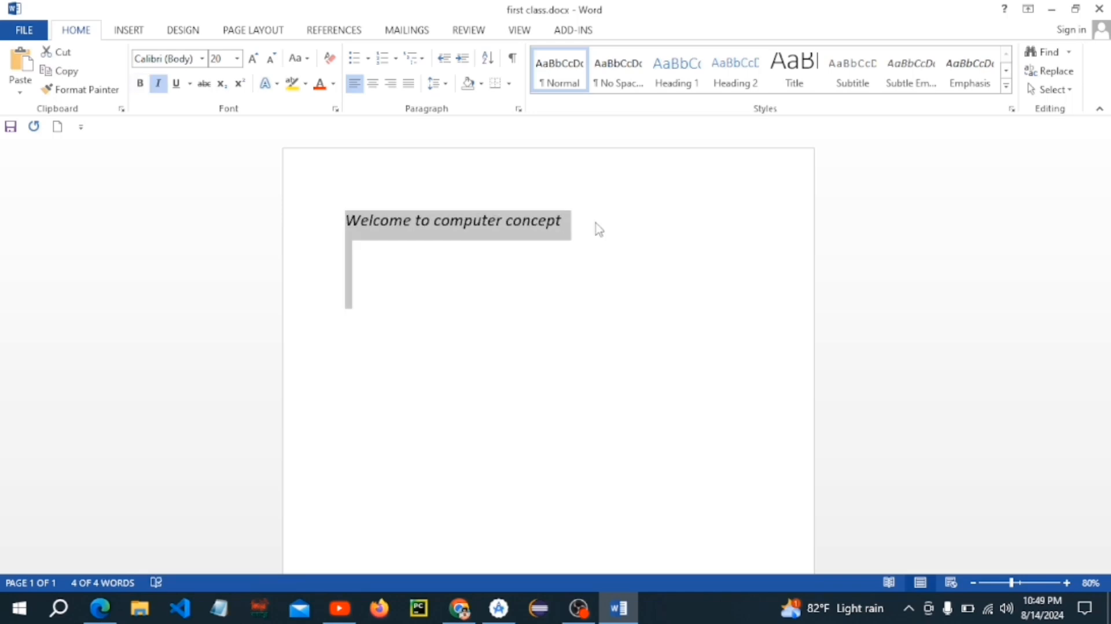
{"action": "key", "text": "ctrl+b"}
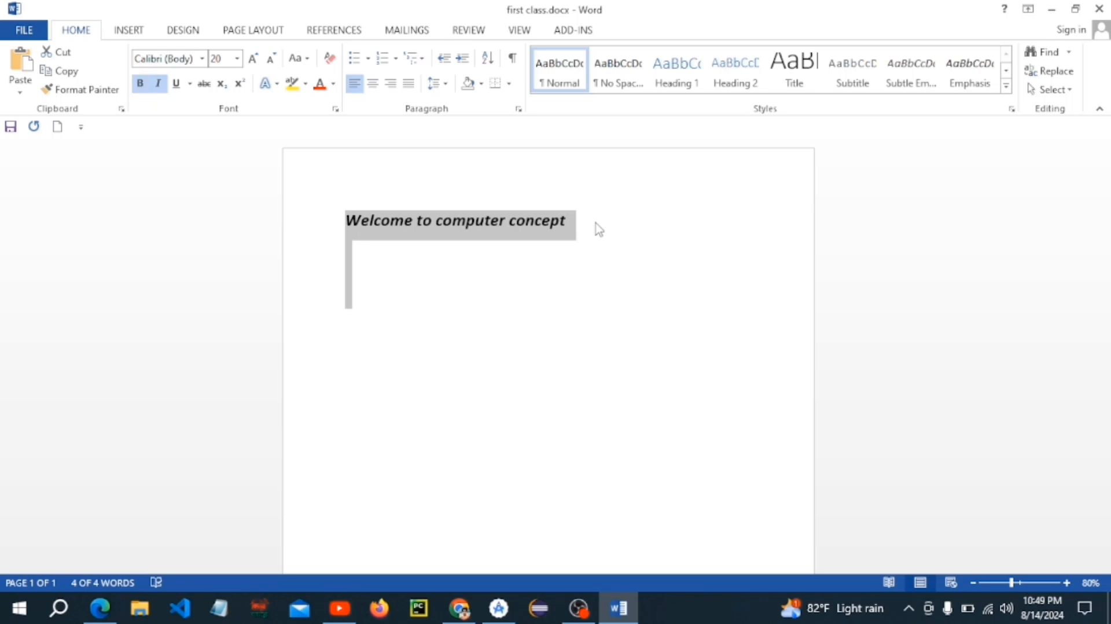
Toggle italic off and on for the selected text, leaving it italic
{"action": "left_click", "coordinate": [160, 85]}
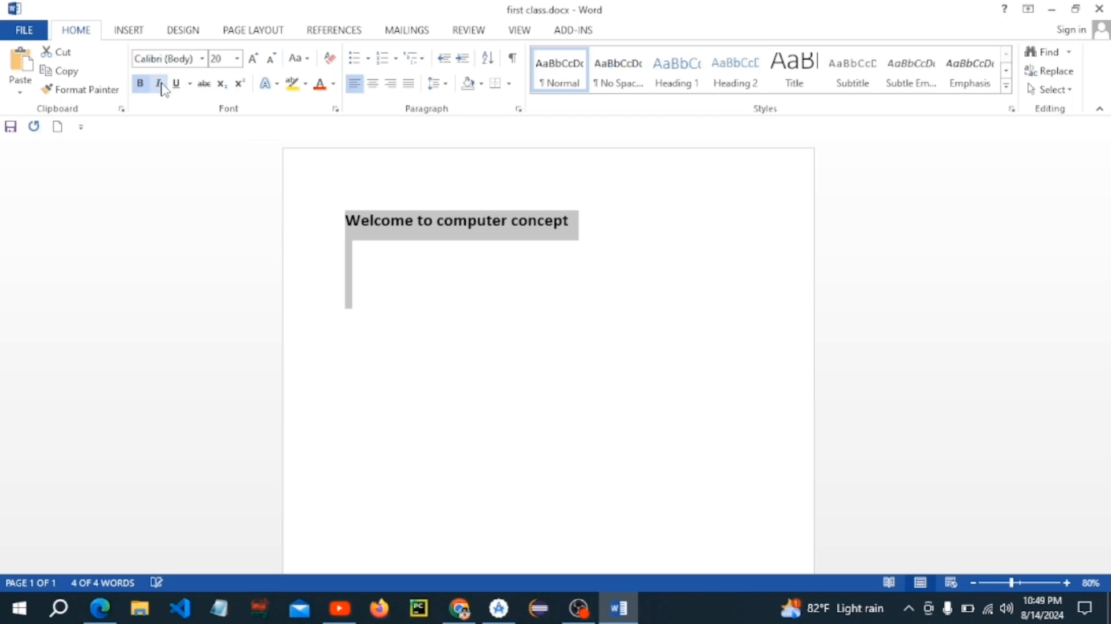
{"action": "left_click", "coordinate": [160, 84]}
{"action": "left_click", "coordinate": [160, 84]}
{"action": "left_click", "coordinate": [159, 85]}
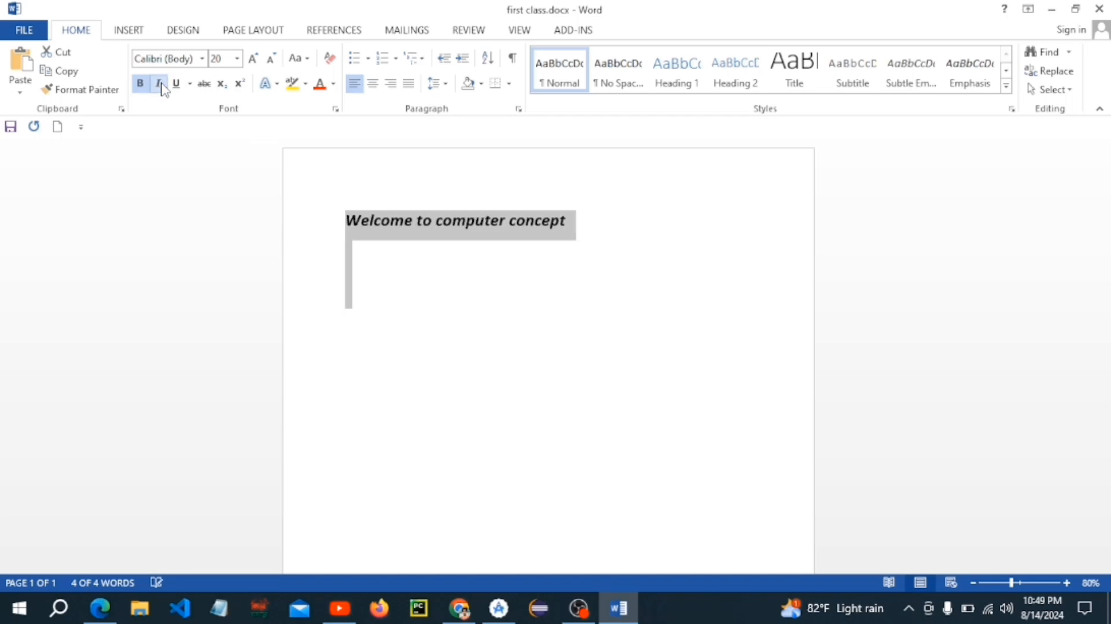
{"action": "left_click", "coordinate": [161, 85]}
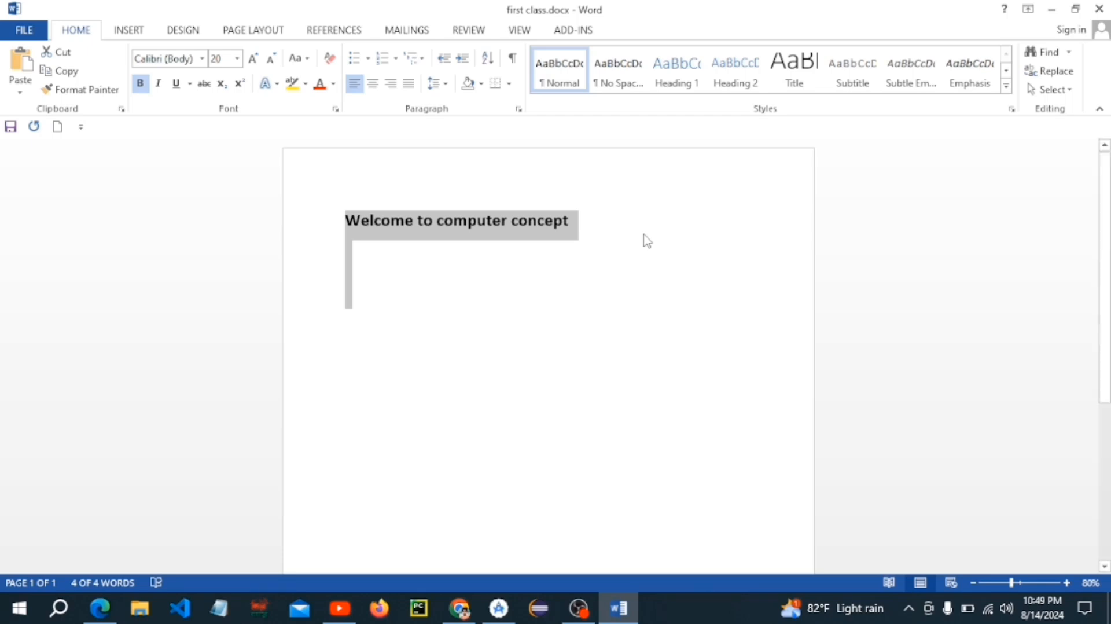
{"action": "key", "text": "ctrl+i"}
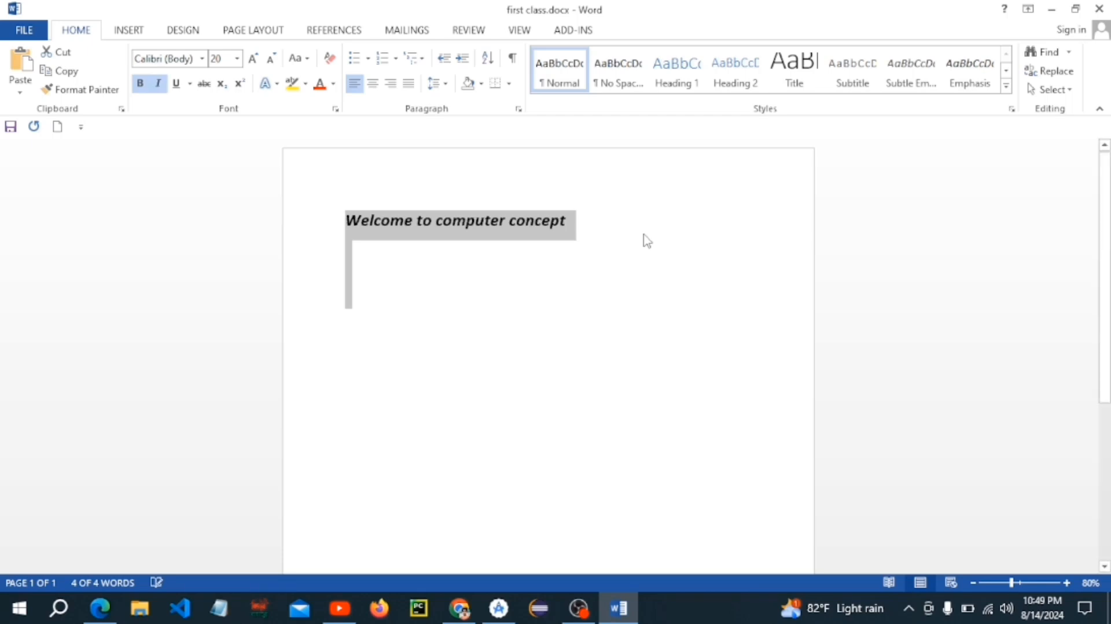
Increase the font size of all the selected text to 36 and clear the selection
{"action": "left_click", "coordinate": [257, 58]}
{"action": "left_click", "coordinate": [257, 58]}
{"action": "left_click", "coordinate": [257, 58]}
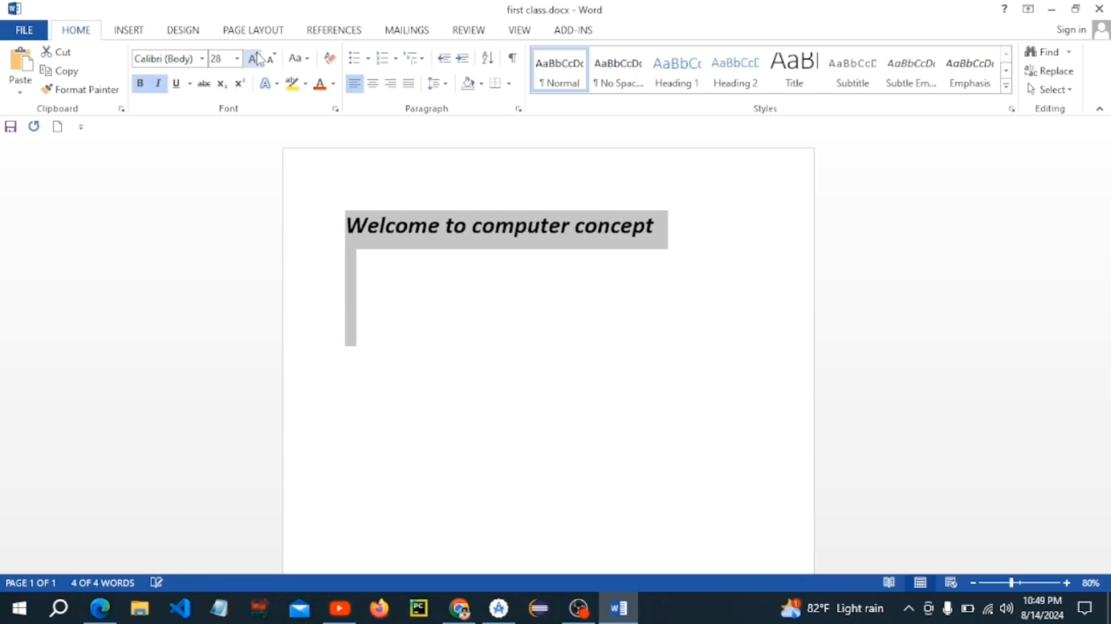
{"action": "left_click", "coordinate": [257, 59]}
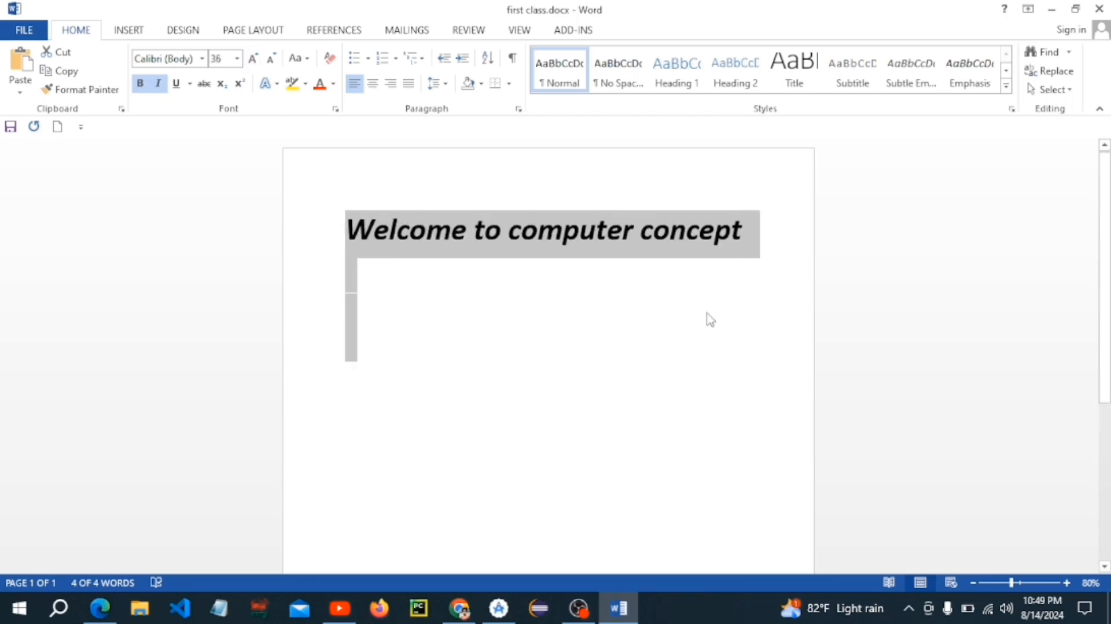
{"action": "left_click", "coordinate": [779, 233]}
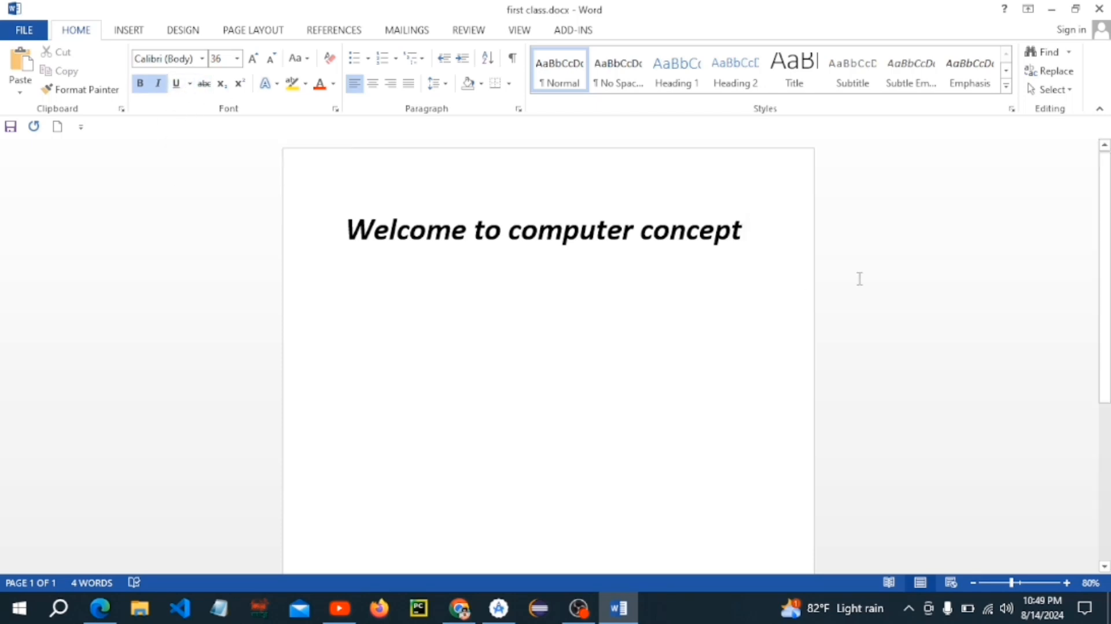
Underline all the text in the document and clear the selection
{"action": "key", "text": "ctrl+a"}
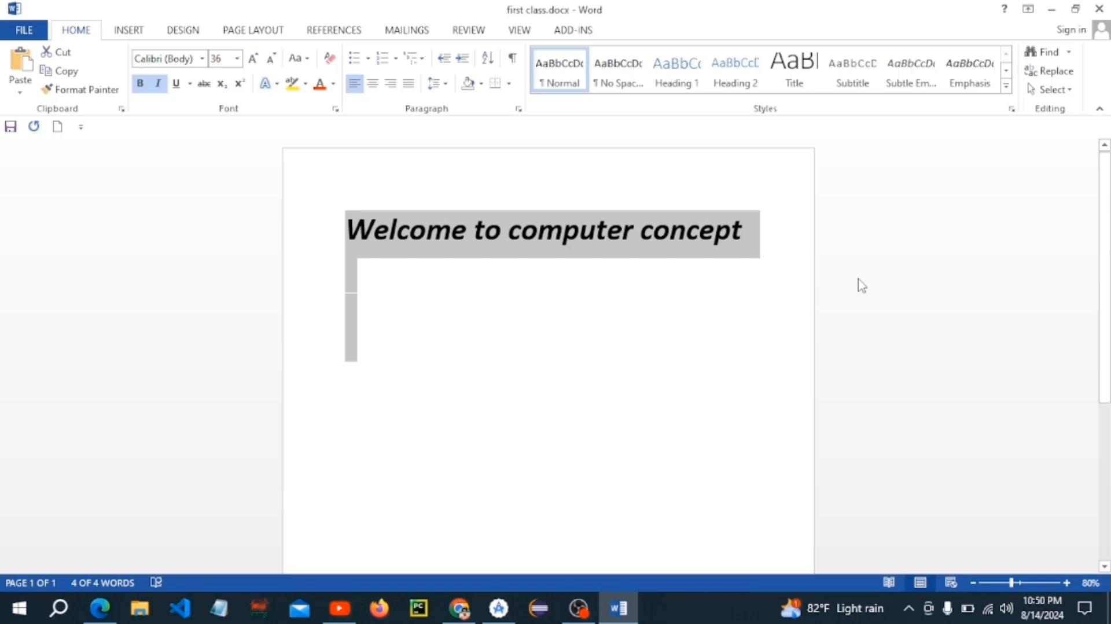
{"action": "key", "text": "ctrl+u"}
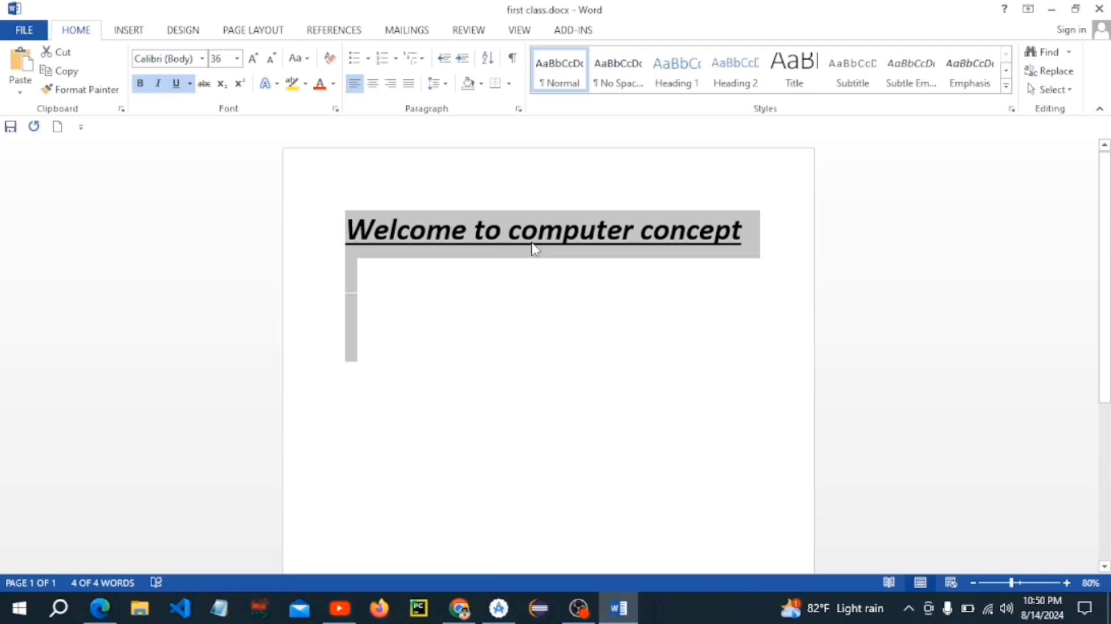
{"action": "left_click", "coordinate": [774, 243]}
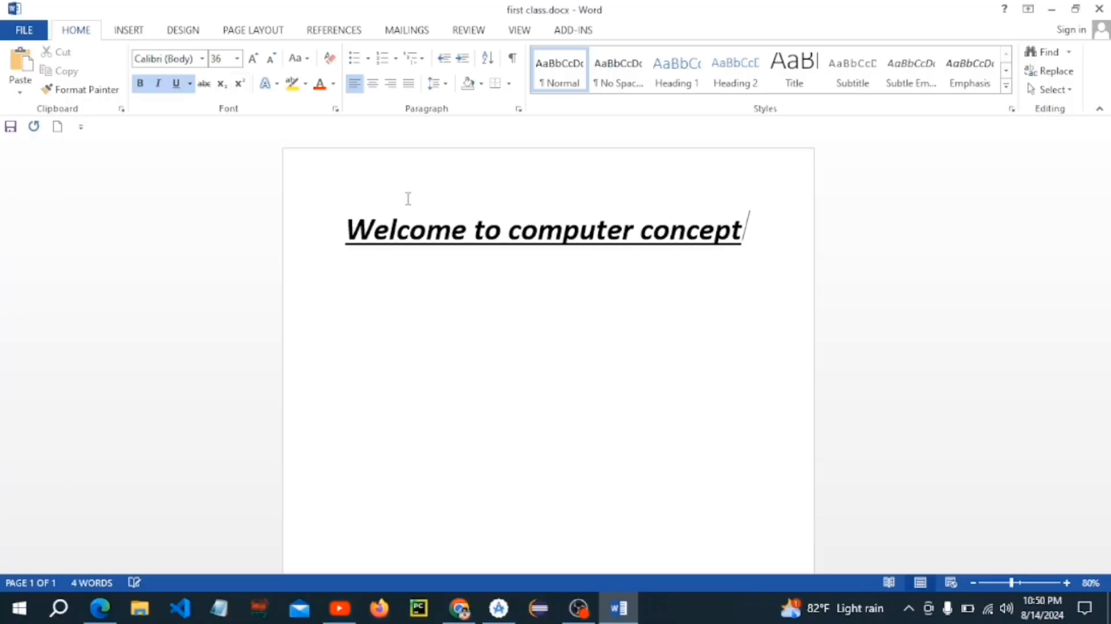
Apply superscript to the "Welcome to computer concept" line and enlarge its font size to 120
{"action": "key", "text": "ctrl+shift+period"}
{"action": "key", "text": "ctrl+shift+period"}
{"action": "key", "text": "ctrl+shift+period"}
{"action": "left_click_drag", "start_coordinate": [760, 234], "coordinate": [444, 264]}
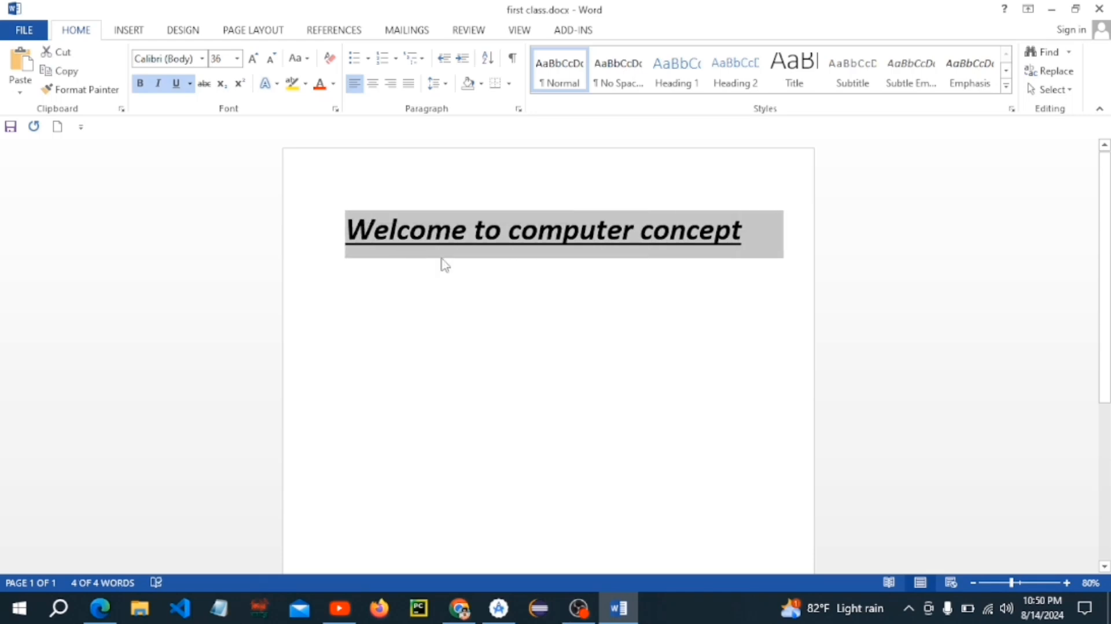
{"action": "key", "text": "ctrl+shift+plus"}
{"action": "key", "text": "ctrl+bracketright"}
{"action": "key", "text": "ctrl+bracketright"}
{"action": "key", "text": "ctrl+bracketright"}
{"action": "key", "text": "ctrl+bracketright"}
{"action": "key", "text": "ctrl+bracketright"}
{"action": "key", "text": "ctrl+bracketright"}
{"action": "key", "text": "ctrl+bracketright"}
{"action": "key", "text": "ctrl+bracketright"}
{"action": "key", "text": "ctrl+bracketright"}
{"action": "key", "text": "ctrl+bracketright"}
{"action": "key", "text": "ctrl+bracketright"}
{"action": "key", "text": "ctrl+bracketright"}
{"action": "key", "text": "ctrl+bracketright"}
{"action": "key", "text": "ctrl+bracketright"}
{"action": "key", "text": "ctrl+bracketright"}
{"action": "key", "text": "ctrl+bracketright"}
{"action": "key", "text": "ctrl+bracketright"}
{"action": "key", "text": "ctrl+bracketright"}
{"action": "key", "text": "ctrl+bracketright"}
{"action": "key", "text": "ctrl+bracketright"}
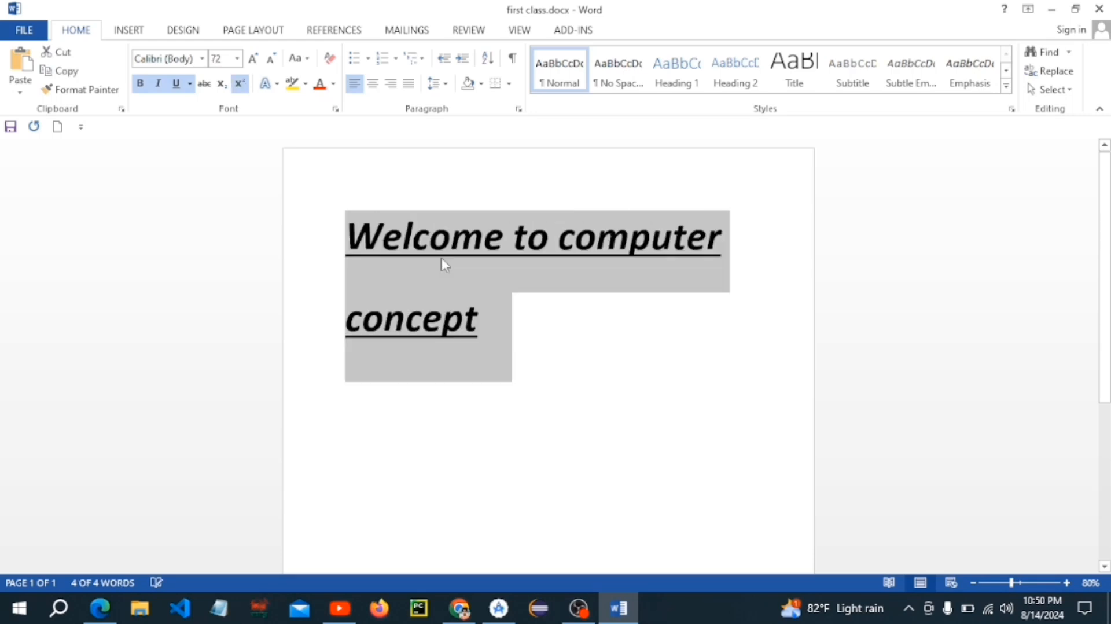
{"action": "key", "text": "ctrl+bracketright"}
{"action": "key", "text": "ctrl+bracketright"}
{"action": "key", "text": "ctrl+bracketright"}
{"action": "key", "text": "ctrl+bracketright"}
{"action": "key", "text": "ctrl+bracketright"}
{"action": "key", "text": "ctrl+bracketright"}
{"action": "key", "text": "ctrl+bracketright"}
{"action": "key", "text": "ctrl+bracketright"}
{"action": "key", "text": "ctrl+bracketright"}
{"action": "key", "text": "ctrl+bracketright"}
{"action": "key", "text": "ctrl+bracketright"}
{"action": "key", "text": "ctrl+bracketright"}
{"action": "key", "text": "ctrl+bracketright"}
{"action": "key", "text": "ctrl+bracketright"}
{"action": "key", "text": "ctrl+bracketright"}
{"action": "key", "text": "ctrl+bracketright"}
{"action": "key", "text": "ctrl+bracketright"}
{"action": "key", "text": "ctrl+bracketright"}
{"action": "key", "text": "ctrl+bracketright"}
{"action": "key", "text": "ctrl+bracketright"}
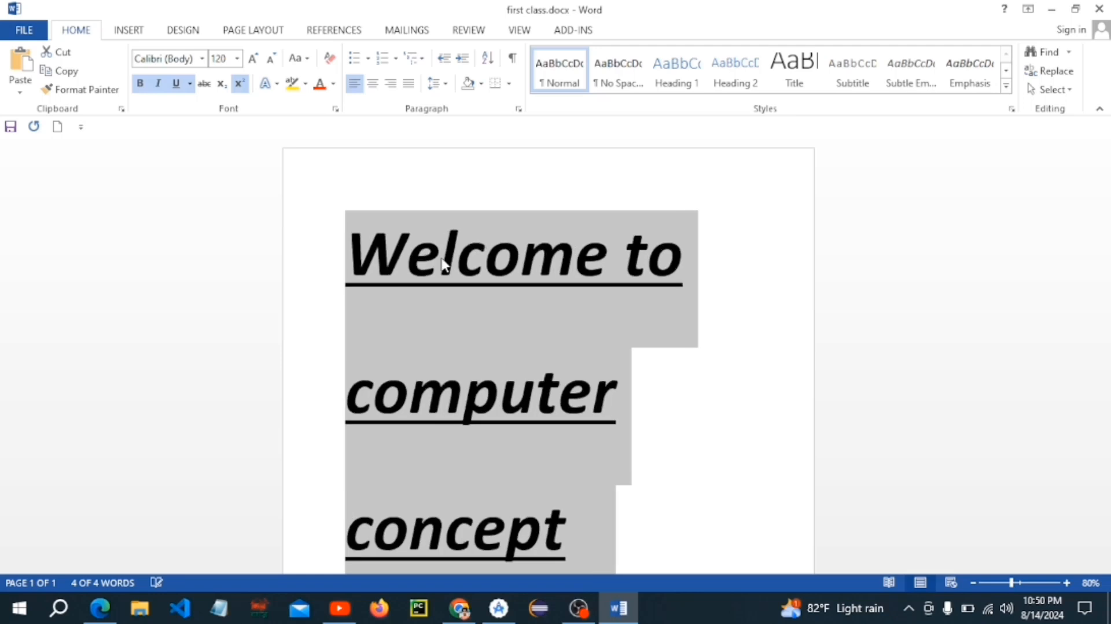
Remove the superscript from the selected line and reduce its font size to 36
{"action": "key", "text": "ctrl+shift+plus"}
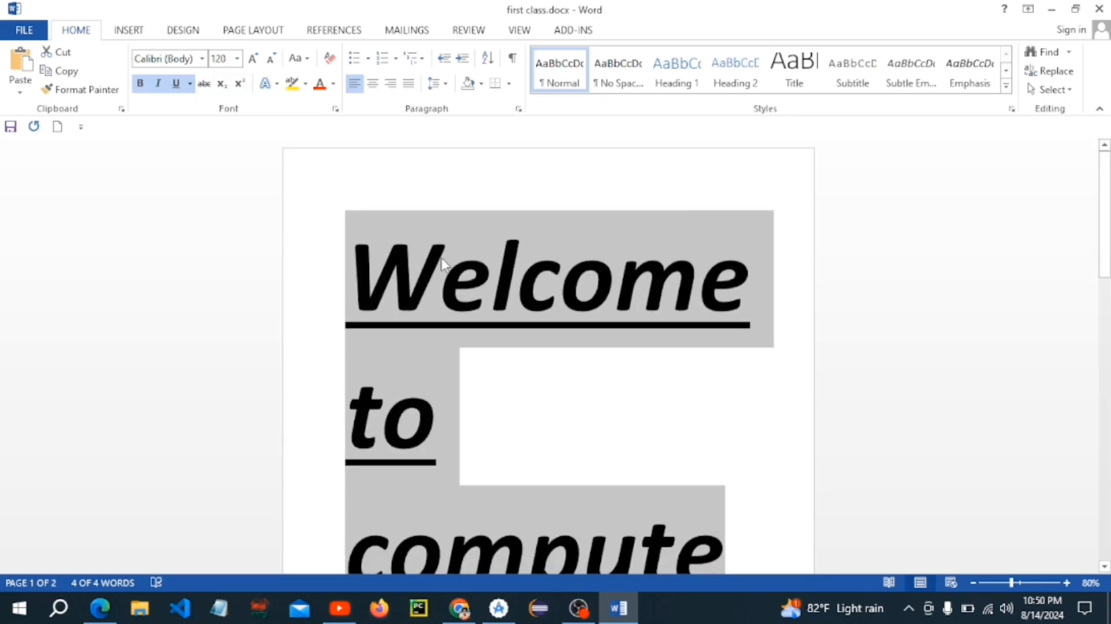
{"action": "key", "text": "ctrl+bracketleft"}
{"action": "key", "text": "ctrl+bracketleft"}
{"action": "key", "text": "ctrl+bracketleft"}
{"action": "key", "text": "ctrl+bracketleft"}
{"action": "key", "text": "ctrl+bracketleft"}
{"action": "key", "text": "ctrl+bracketleft"}
{"action": "key", "text": "ctrl+bracketleft"}
{"action": "key", "text": "ctrl+bracketleft"}
{"action": "key", "text": "ctrl+bracketleft"}
{"action": "key", "text": "ctrl+bracketleft"}
{"action": "key", "text": "ctrl+bracketleft"}
{"action": "key", "text": "ctrl+bracketleft"}
{"action": "key", "text": "ctrl+bracketleft"}
{"action": "key", "text": "ctrl+bracketleft"}
{"action": "key", "text": "ctrl+bracketleft"}
{"action": "key", "text": "ctrl+bracketleft"}
{"action": "key", "text": "ctrl+bracketleft"}
{"action": "key", "text": "ctrl+bracketleft"}
{"action": "key", "text": "ctrl+bracketleft"}
{"action": "key", "text": "ctrl+bracketleft"}
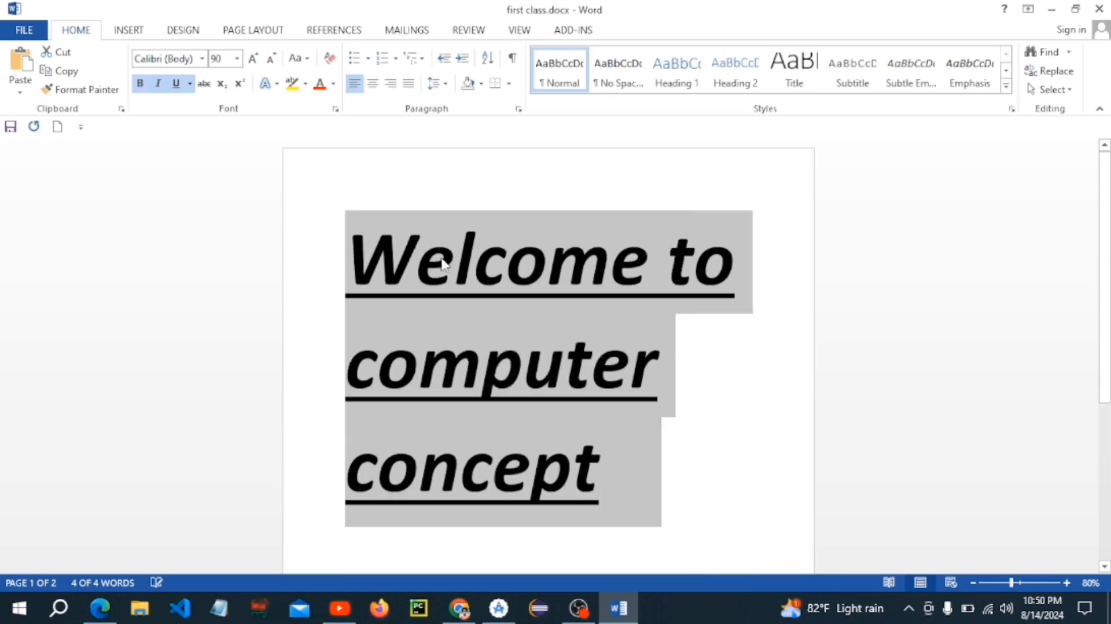
{"action": "key", "text": "ctrl+bracketleft"}
{"action": "key", "text": "ctrl+bracketleft"}
{"action": "key", "text": "ctrl+bracketleft"}
{"action": "key", "text": "ctrl+bracketleft"}
{"action": "key", "text": "ctrl+bracketleft"}
{"action": "key", "text": "ctrl+bracketleft"}
{"action": "key", "text": "ctrl+bracketleft"}
{"action": "key", "text": "ctrl+bracketleft"}
{"action": "key", "text": "ctrl+bracketleft"}
{"action": "key", "text": "ctrl+bracketleft"}
{"action": "key", "text": "ctrl+bracketleft"}
{"action": "key", "text": "ctrl+bracketleft"}
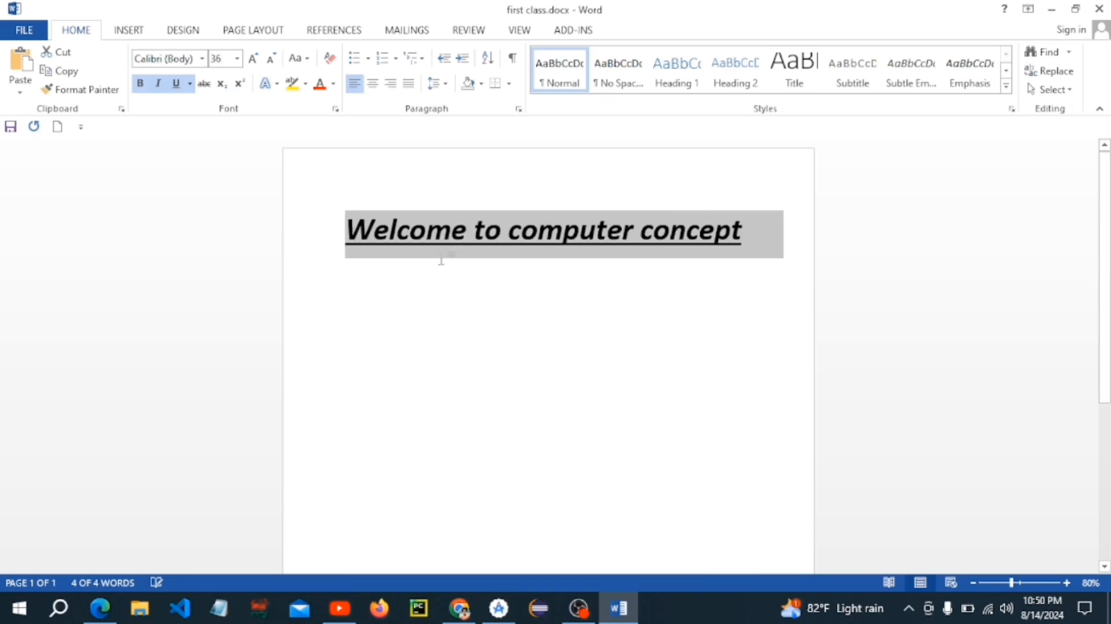
Make the selected line superscript again, enlarge its font size to 80 and reduce it to 72
{"action": "key", "text": "ctrl+shift+comma"}
{"action": "key", "text": "ctrl+shift+plus"}
{"action": "key", "text": "ctrl+shift+plus"}
{"action": "key", "text": "ctrl+shift+plus"}
{"action": "key", "text": "ctrl+shift+period"}
{"action": "key", "text": "ctrl+shift+period"}
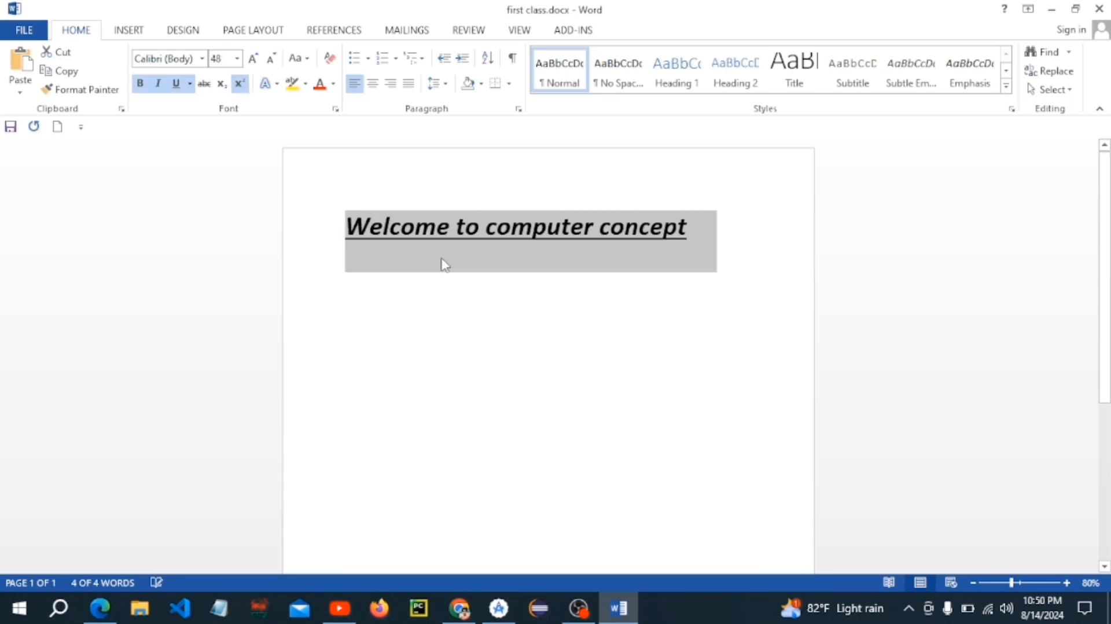
{"action": "key", "text": "ctrl+shift+period"}
{"action": "key", "text": "ctrl+shift+period"}
{"action": "key", "text": "ctrl+shift+period"}
{"action": "key", "text": "ctrl+shift+period"}
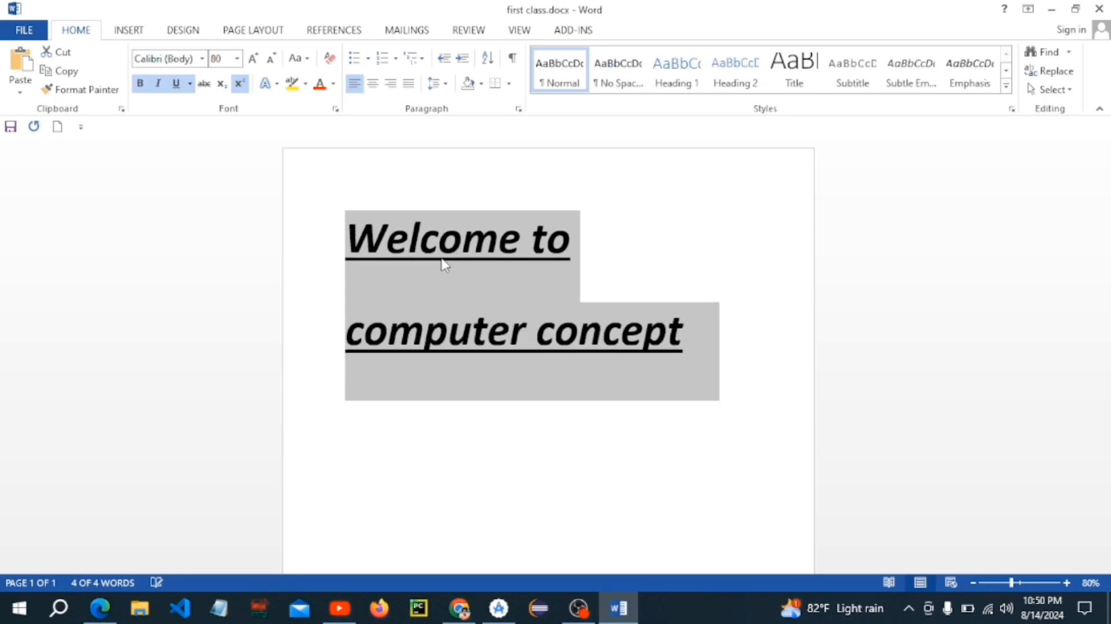
{"action": "key", "text": "ctrl+shift+comma"}
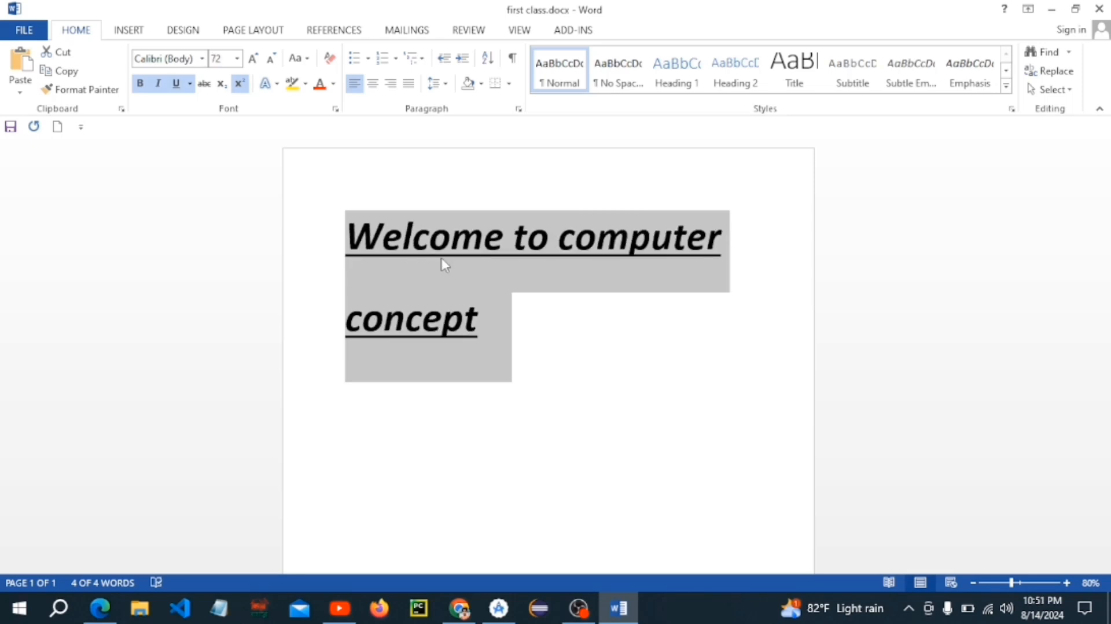
Clear the text selection, open the Font settings at the end of the line and browse the available fonts
{"action": "left_click", "coordinate": [532, 329]}
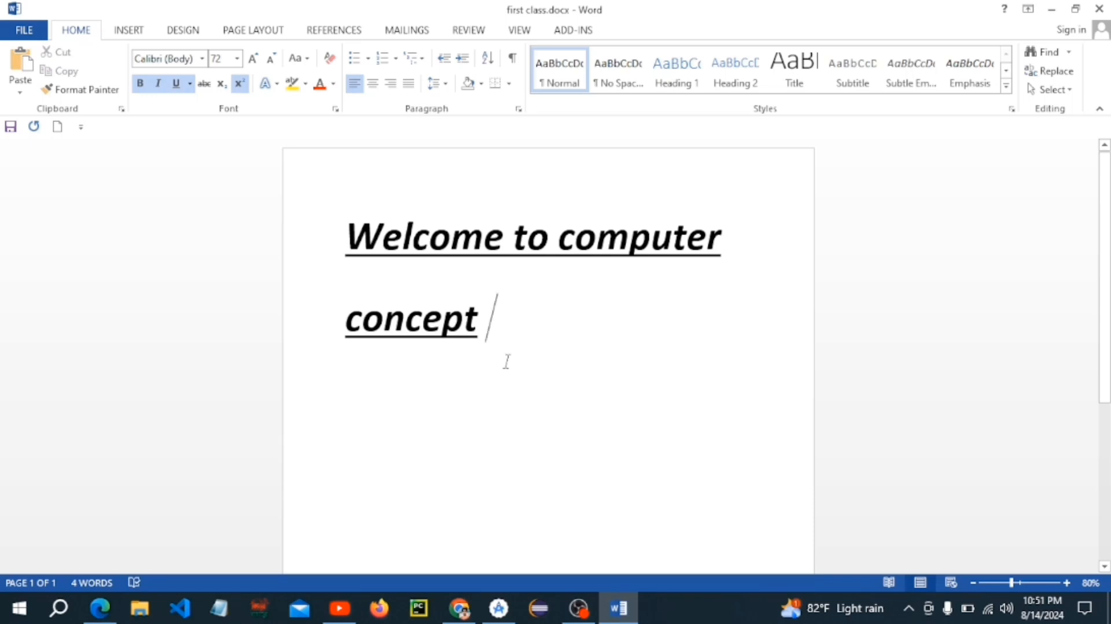
{"action": "key", "text": "ctrl+d"}
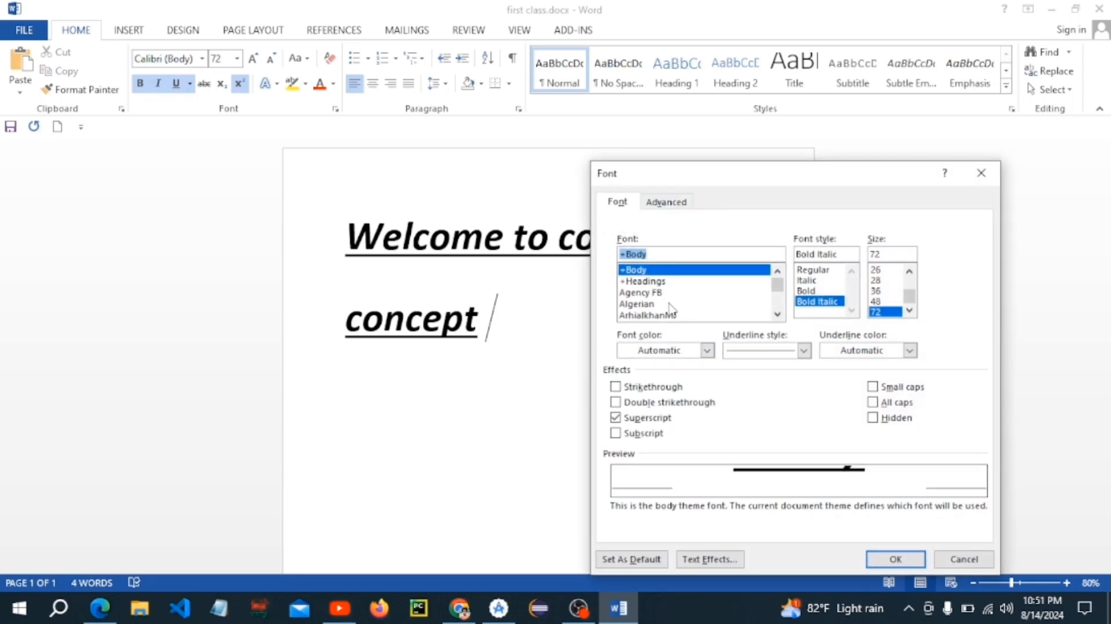
{"action": "scroll", "coordinate": [671, 310], "scroll_direction": "down", "scroll_amount": 1}
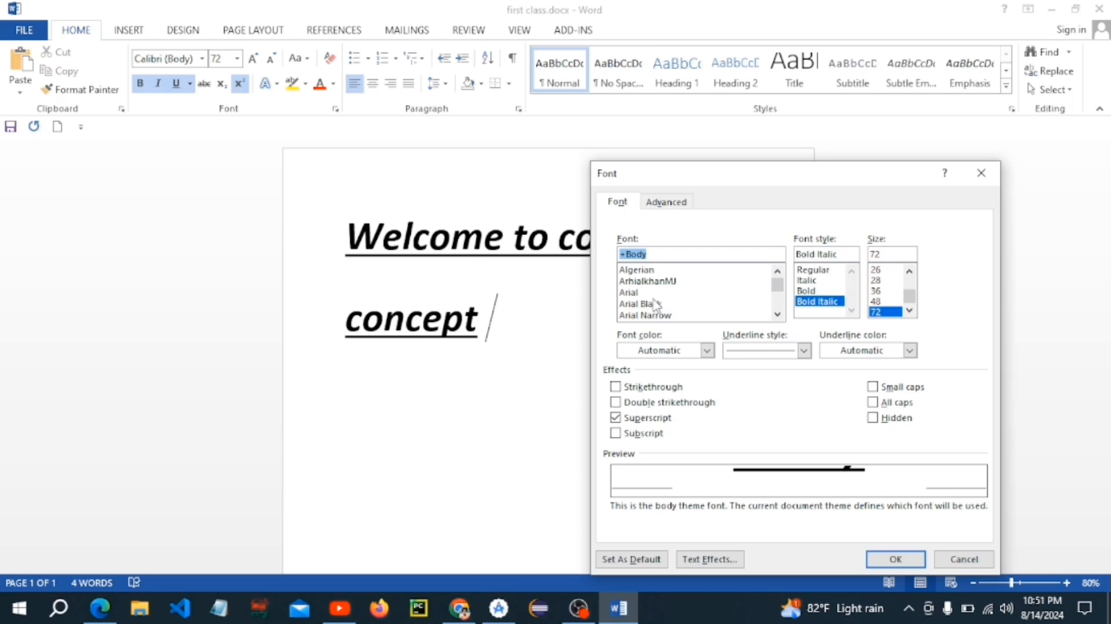
{"action": "scroll", "coordinate": [654, 304], "scroll_direction": "down", "scroll_amount": 1}
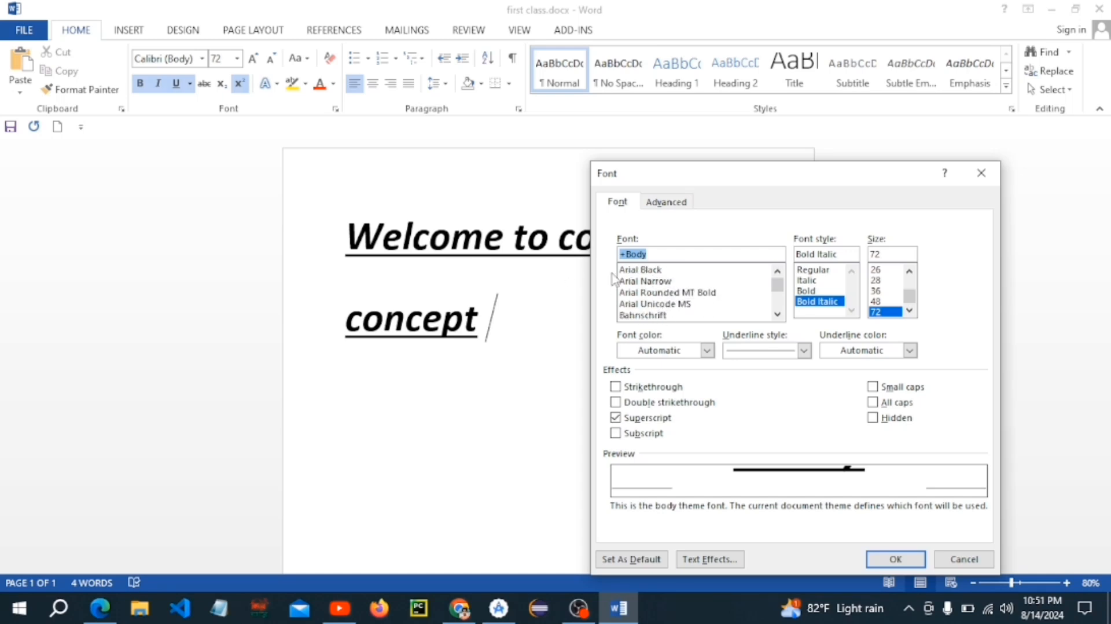
{"action": "scroll", "coordinate": [675, 298], "scroll_direction": "down", "scroll_amount": 1}
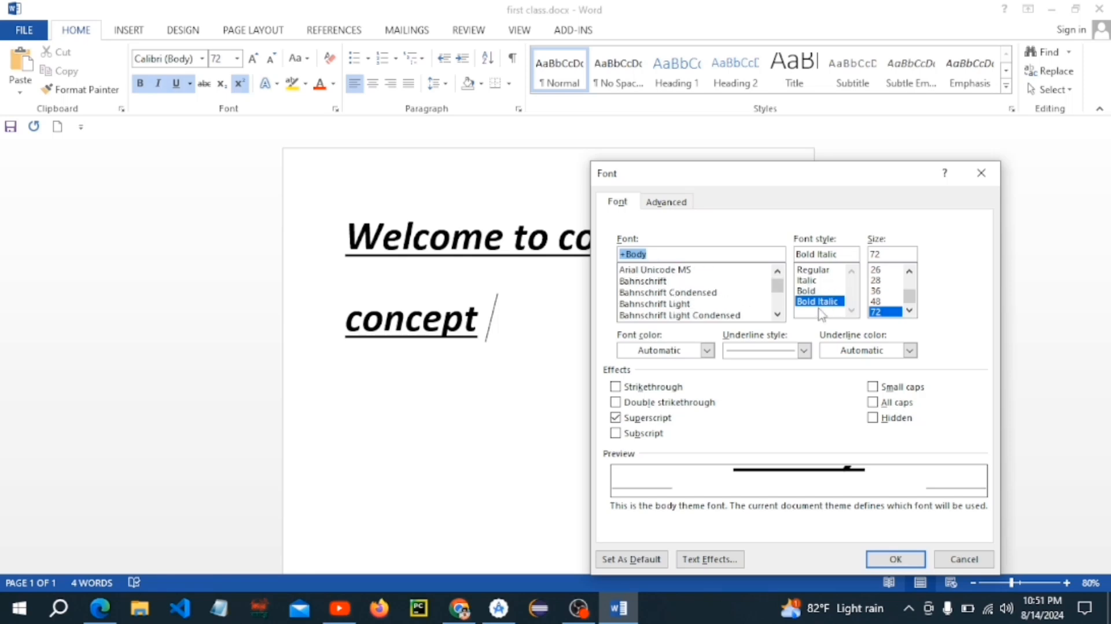
Try the Italic and Regular font styles in the Font dialog and look through the available sizes
{"action": "left_click", "coordinate": [808, 281]}
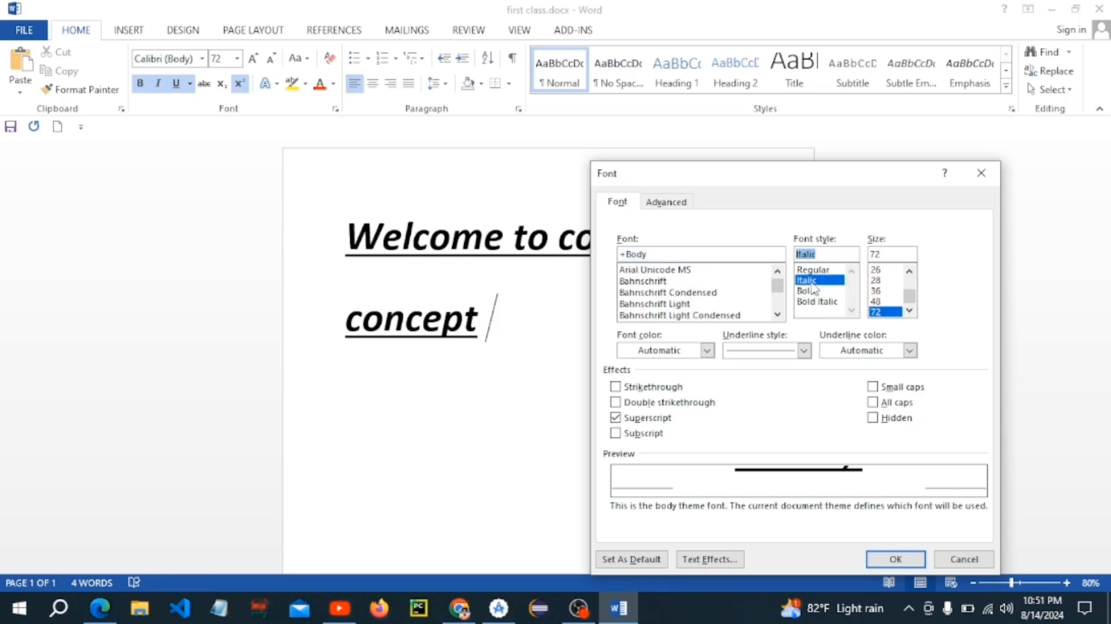
{"action": "left_click", "coordinate": [818, 270]}
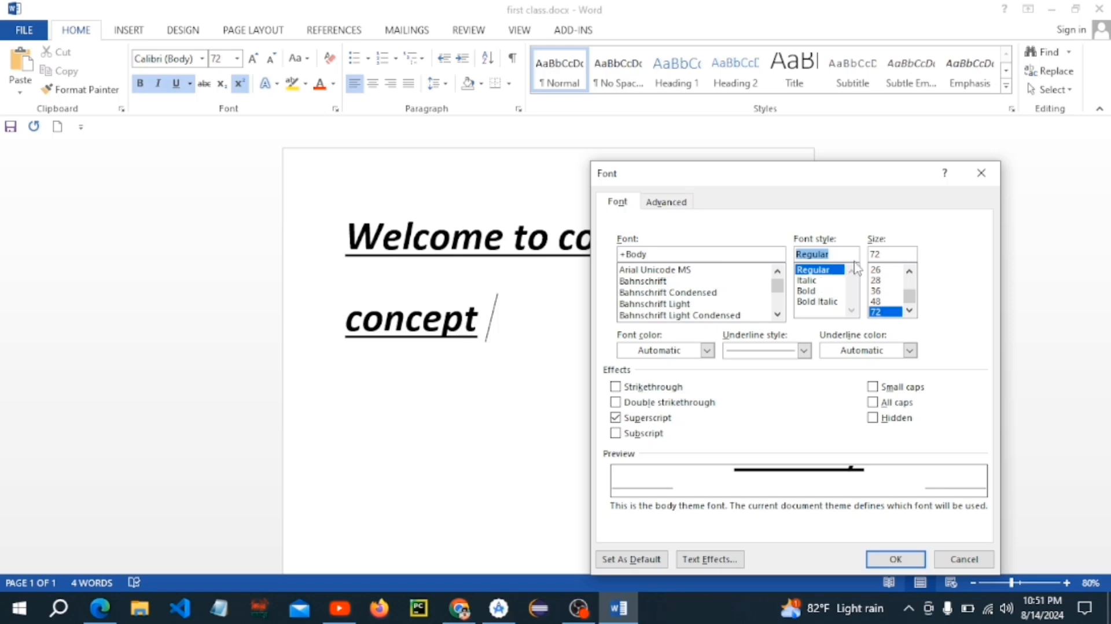
{"action": "scroll", "coordinate": [888, 295], "scroll_direction": "up", "scroll_amount": 1}
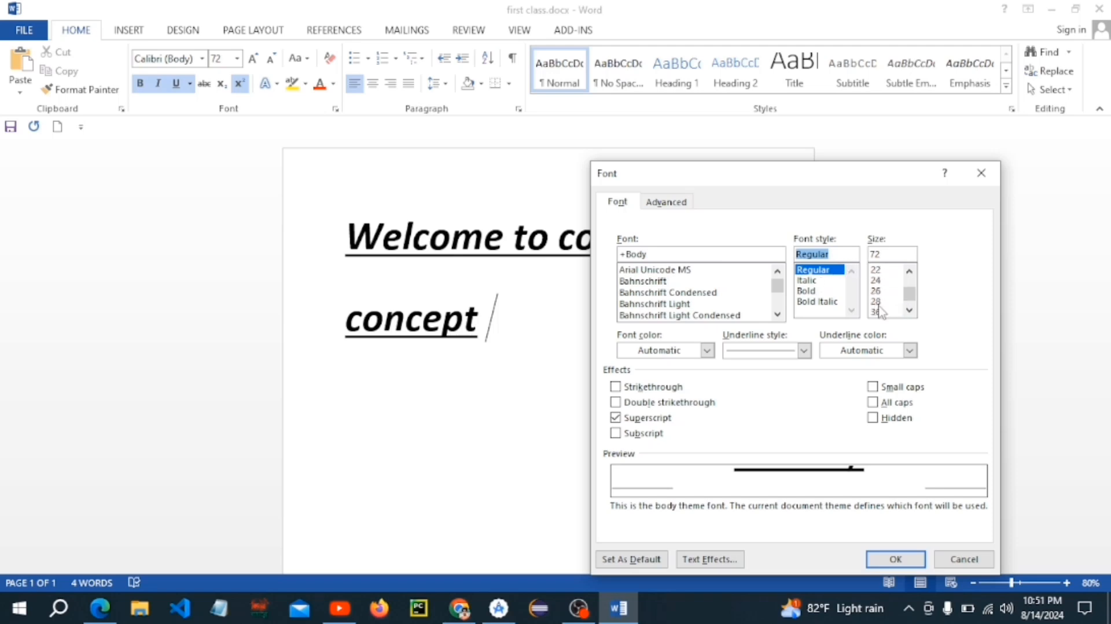
{"action": "left_click", "coordinate": [910, 313]}
{"action": "scroll", "coordinate": [896, 298], "scroll_direction": "up", "scroll_amount": 2}
Try the strikethrough, double strikethrough, subscript and superscript effects, and close the Font dialog without applying any changes
{"action": "left_click", "coordinate": [616, 388]}
{"action": "left_click", "coordinate": [616, 401]}
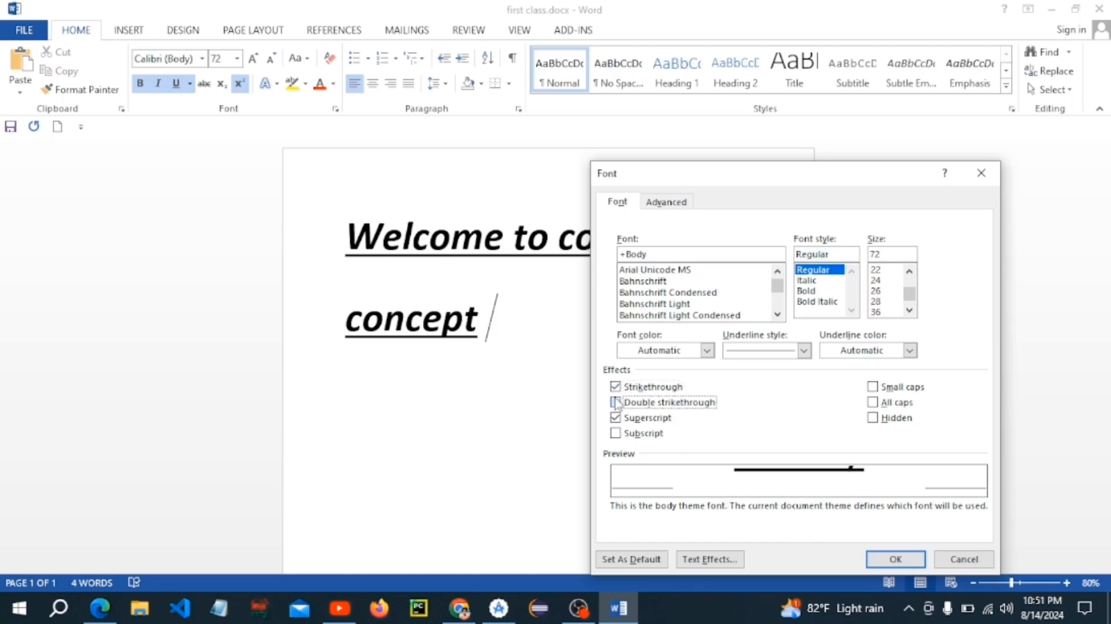
{"action": "left_click", "coordinate": [616, 433]}
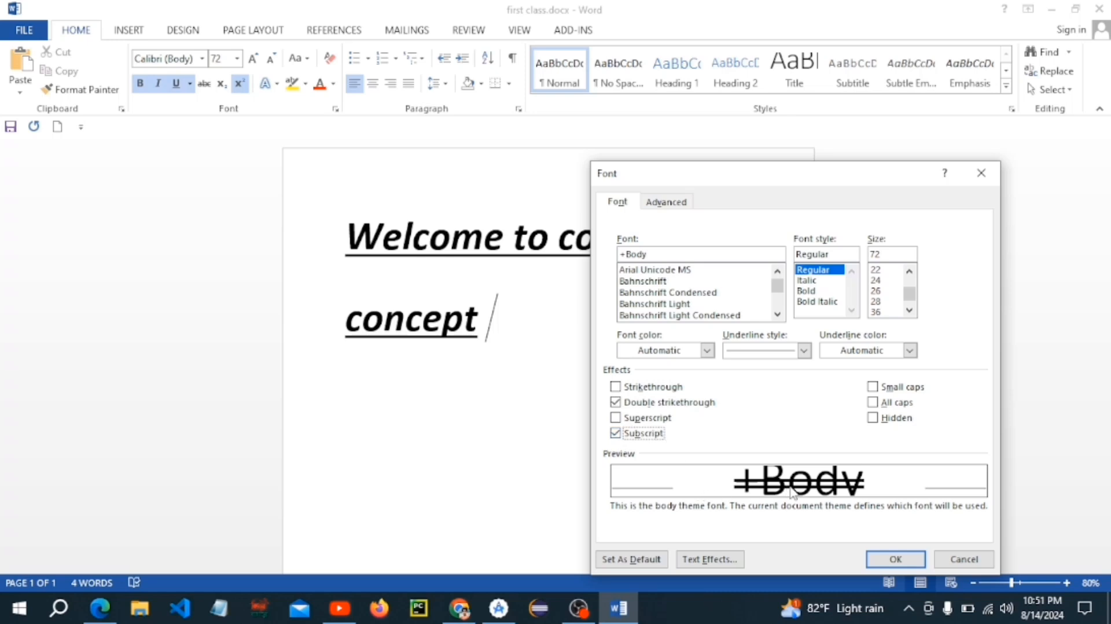
{"action": "left_click", "coordinate": [618, 417]}
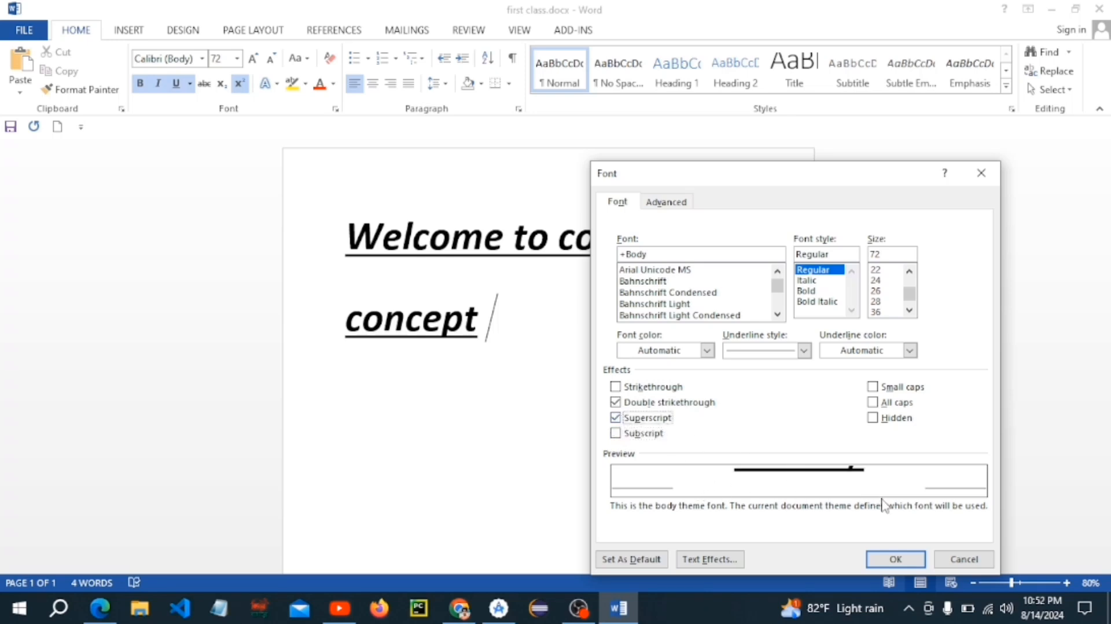
{"action": "left_click", "coordinate": [956, 560]}
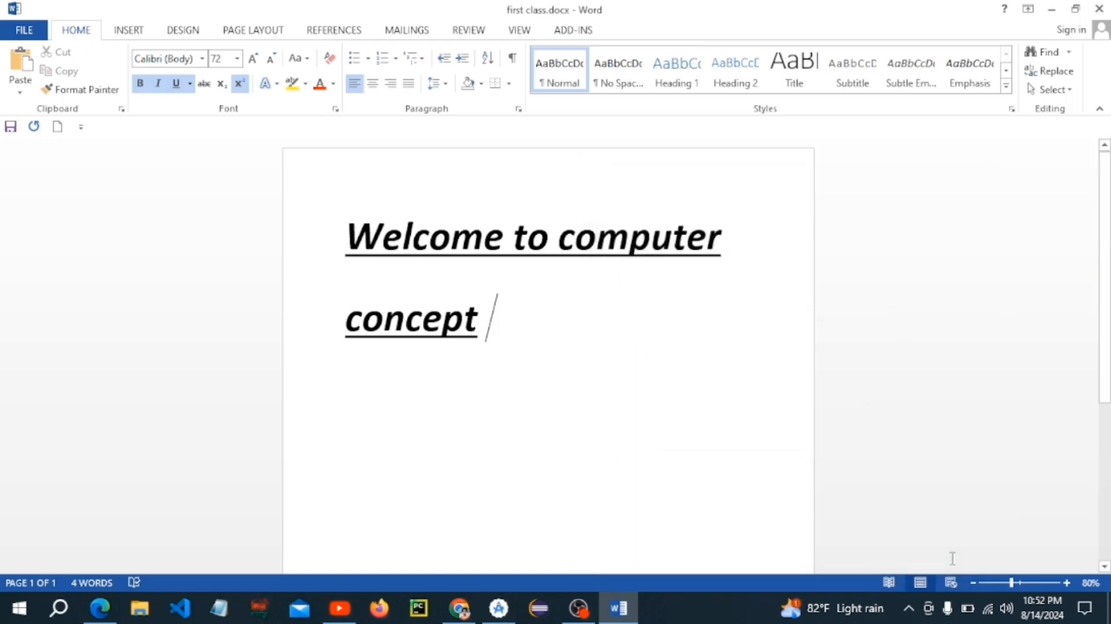